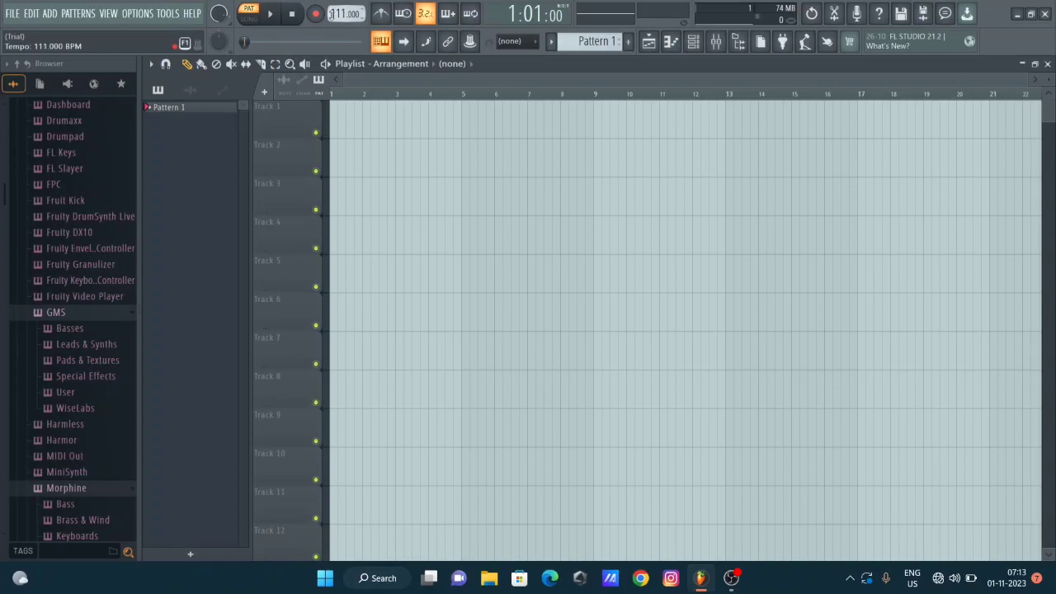
Turn off the typing keyboard to piano keyboard mode and choose a new root note for it
{"action": "left_click", "coordinate": [382, 43]}
{"action": "right_click", "coordinate": [383, 44]}
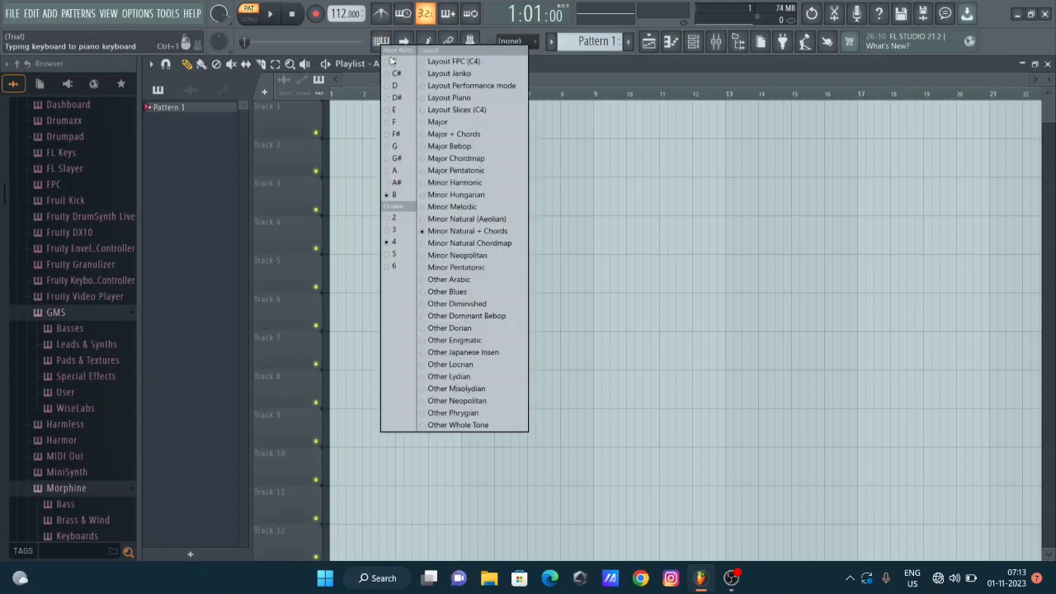
{"action": "left_click", "coordinate": [397, 134]}
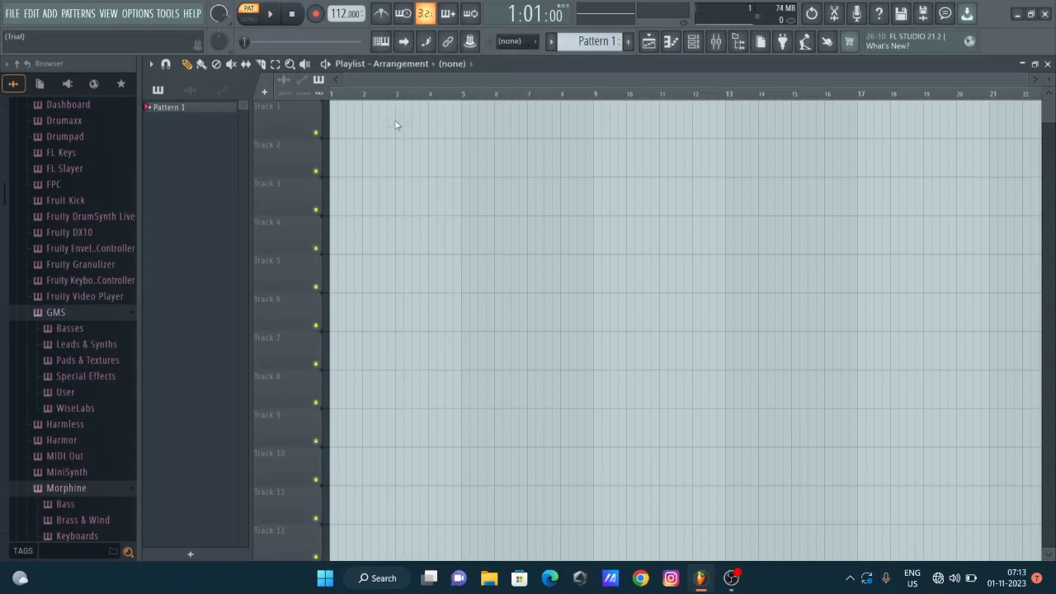
Rename Pattern 1 as "chord"
{"action": "left_click", "coordinate": [629, 43]}
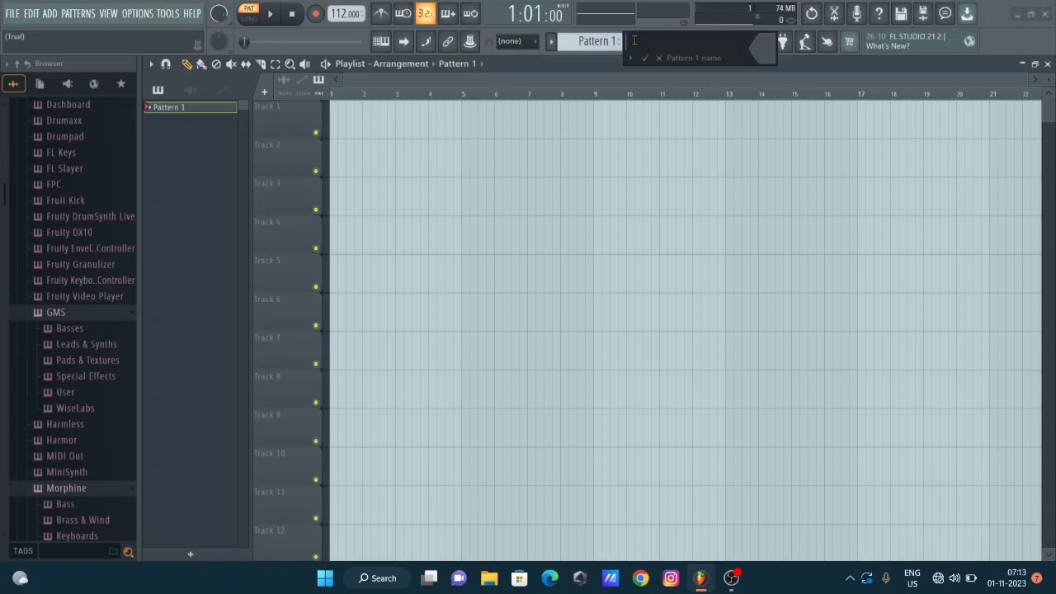
{"action": "type", "text": "chord"}
{"action": "key", "text": "Return"}
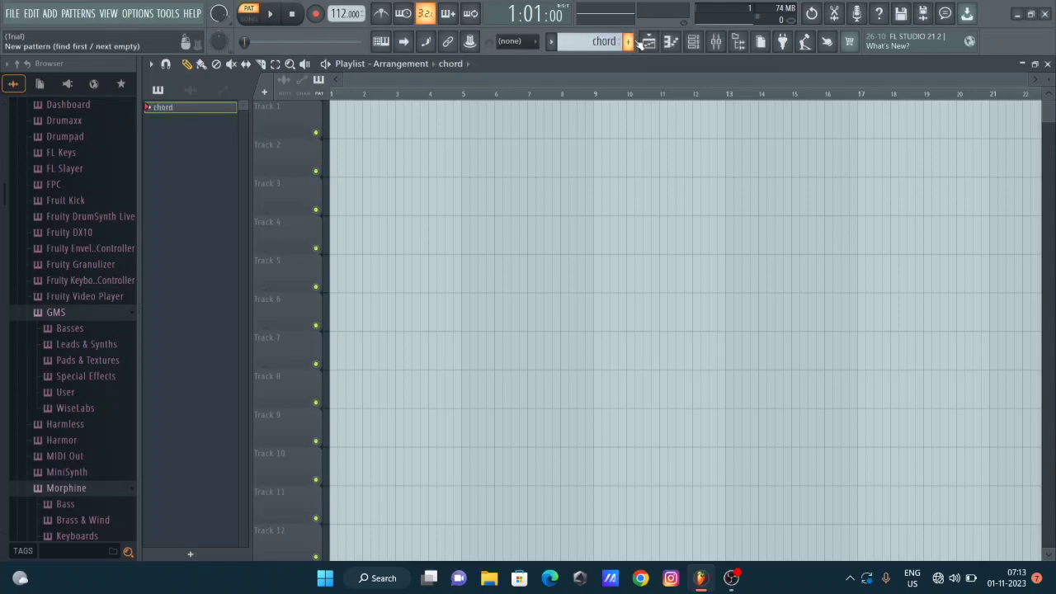
Add an FL Keys channel to the channel rack and close its plugin window
{"action": "left_click", "coordinate": [693, 43]}
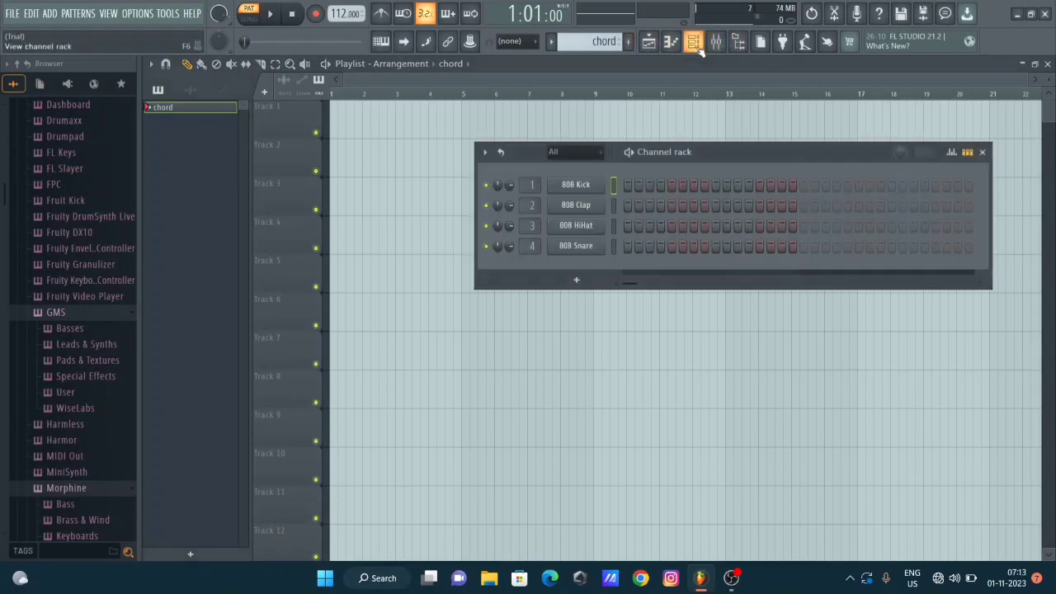
{"action": "left_click", "coordinate": [582, 287]}
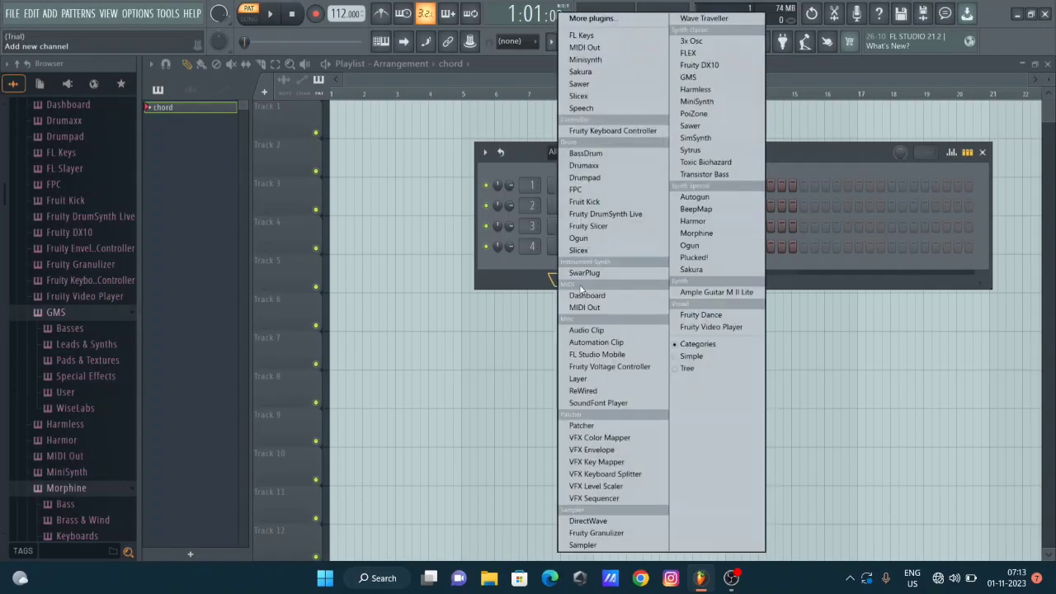
{"action": "left_click", "coordinate": [575, 36]}
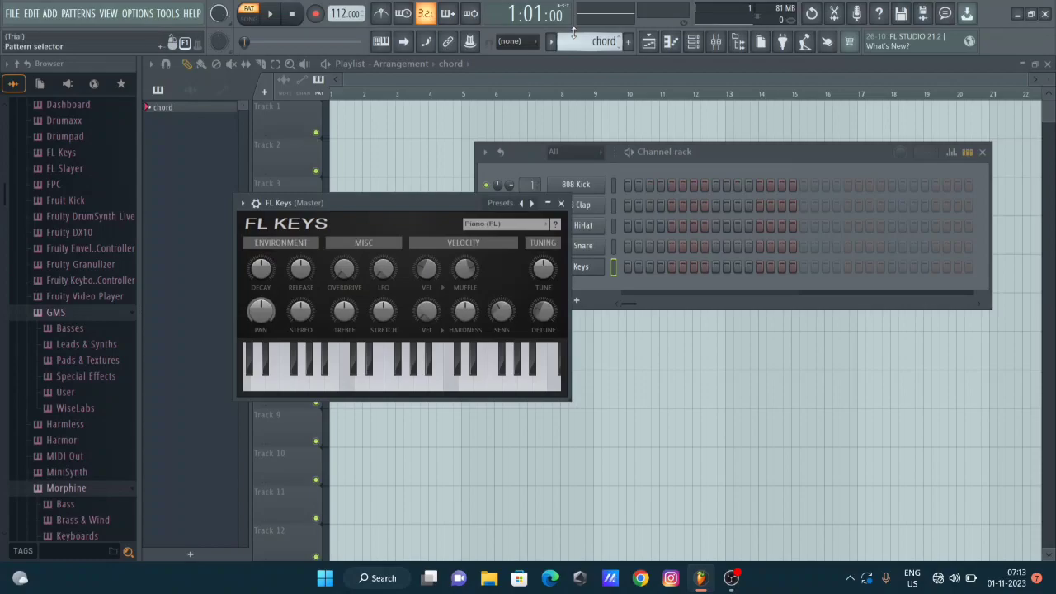
{"action": "left_click", "coordinate": [561, 204]}
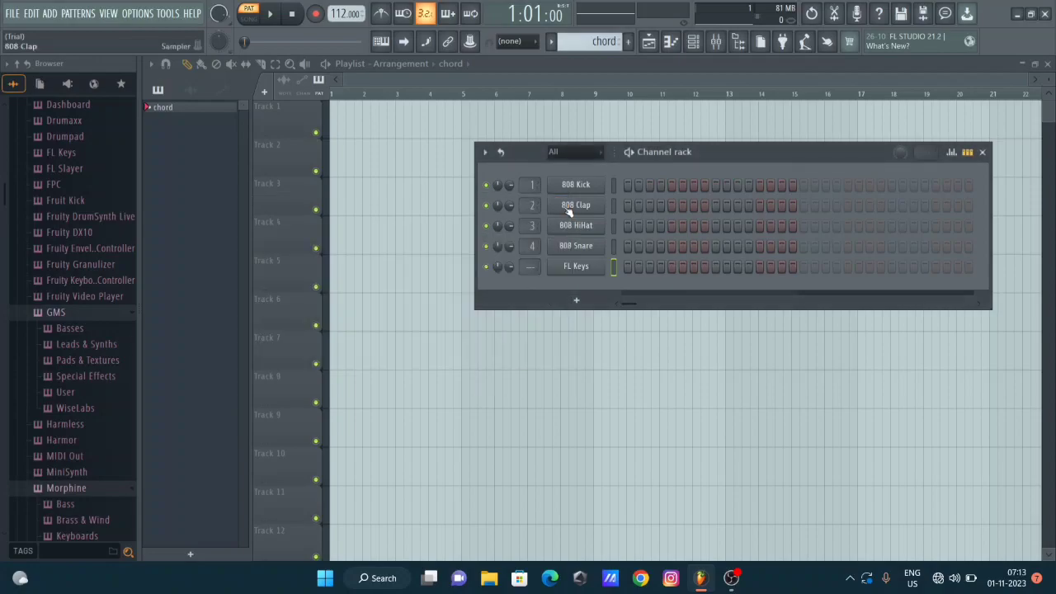
Delete the 808 Kick, 808 Clap, 808 HiHat and 808 Snare channels, keeping only FL Keys
{"action": "right_click", "coordinate": [590, 190]}
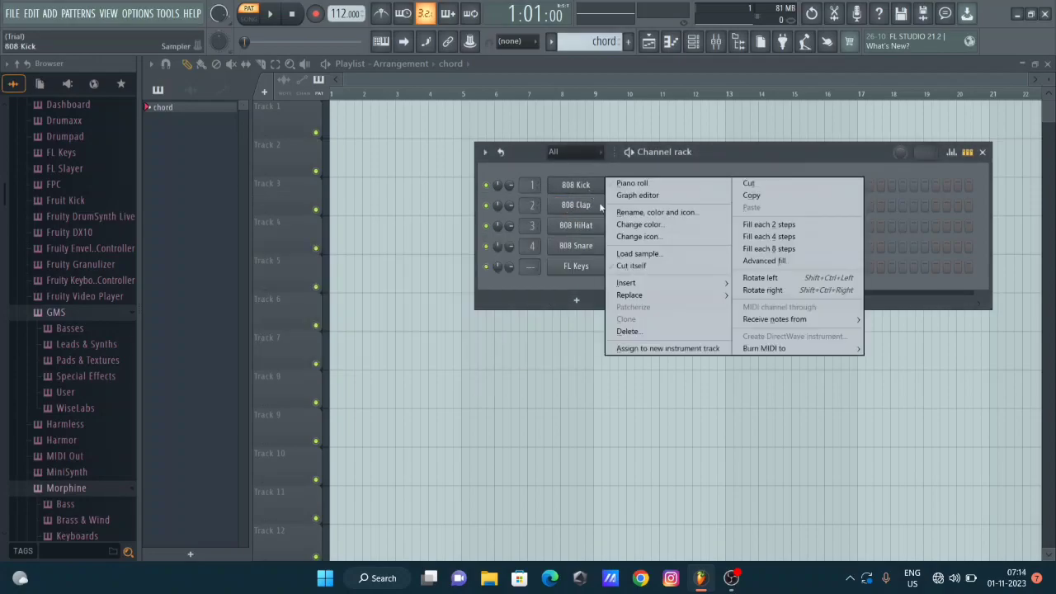
{"action": "left_click", "coordinate": [642, 334]}
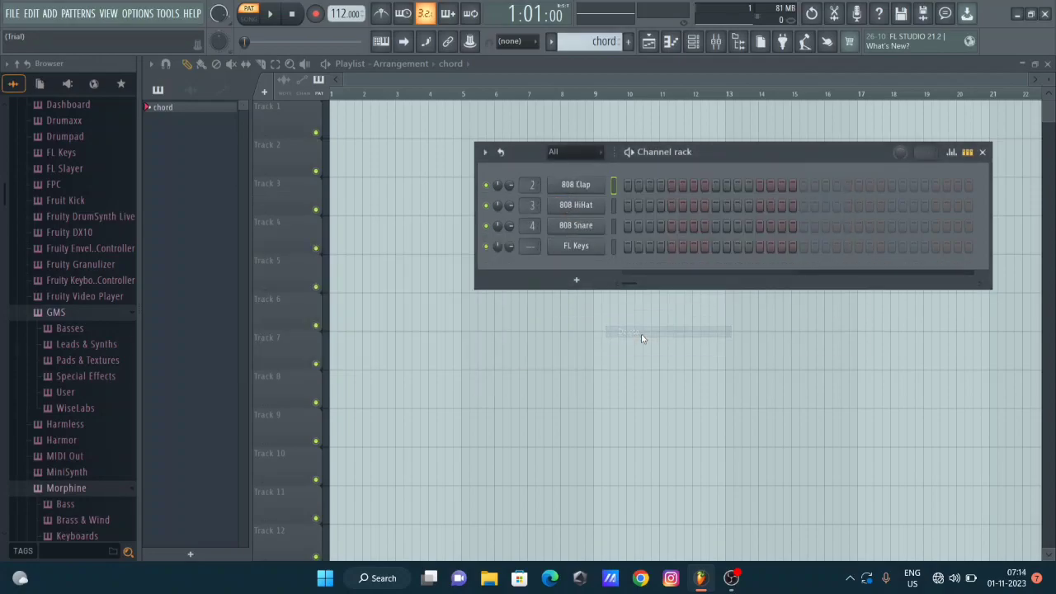
{"action": "right_click", "coordinate": [582, 186]}
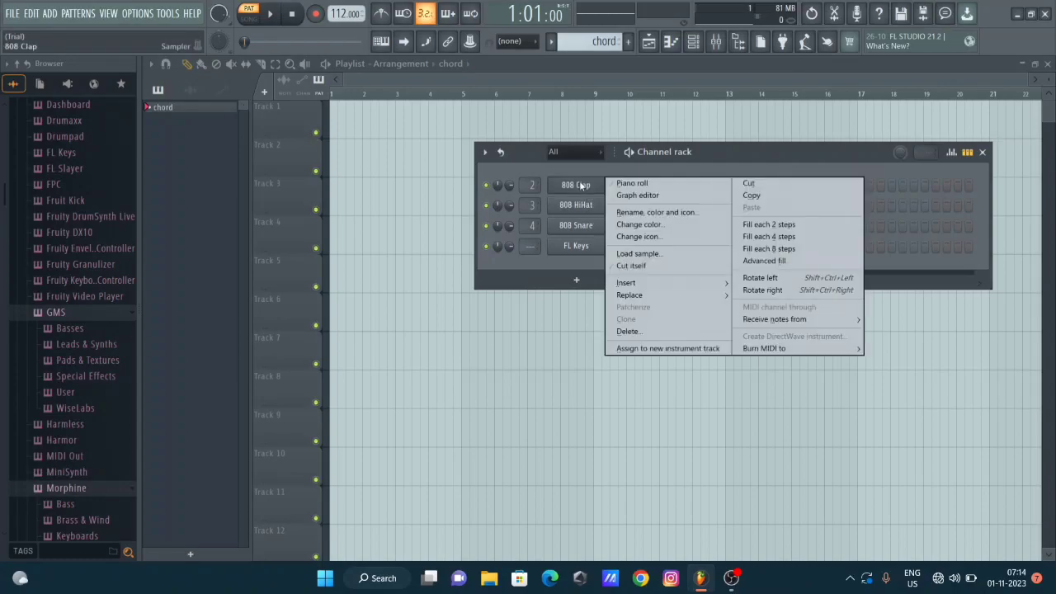
{"action": "left_click", "coordinate": [629, 332]}
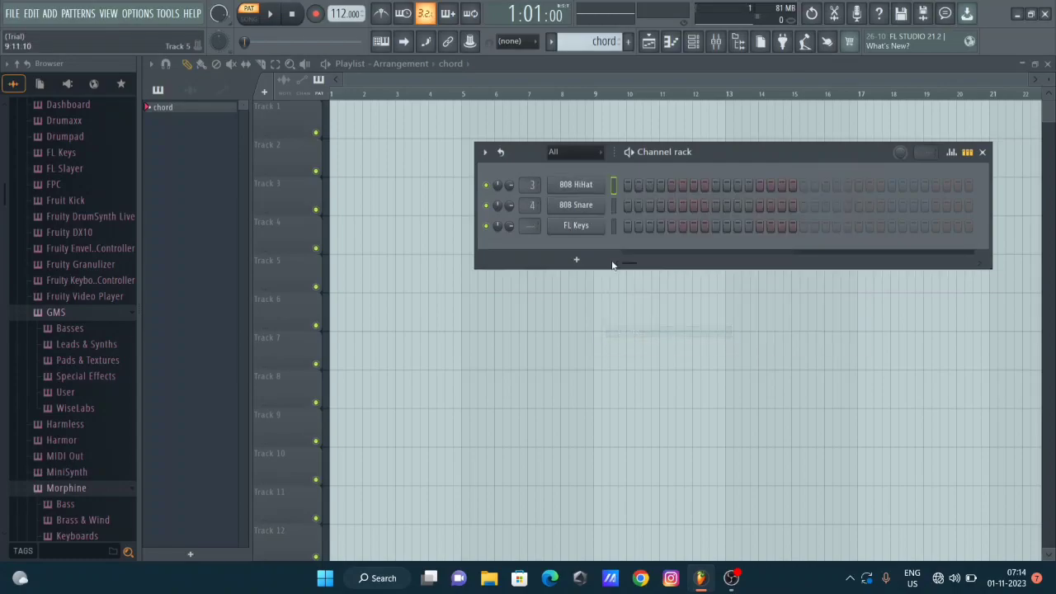
{"action": "right_click", "coordinate": [591, 186]}
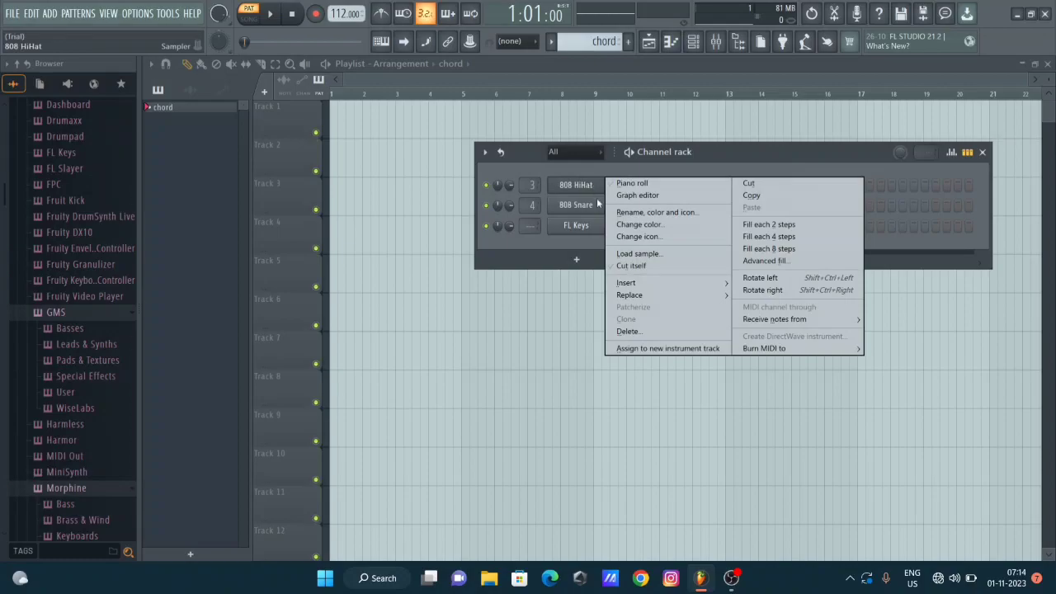
{"action": "left_click", "coordinate": [626, 332]}
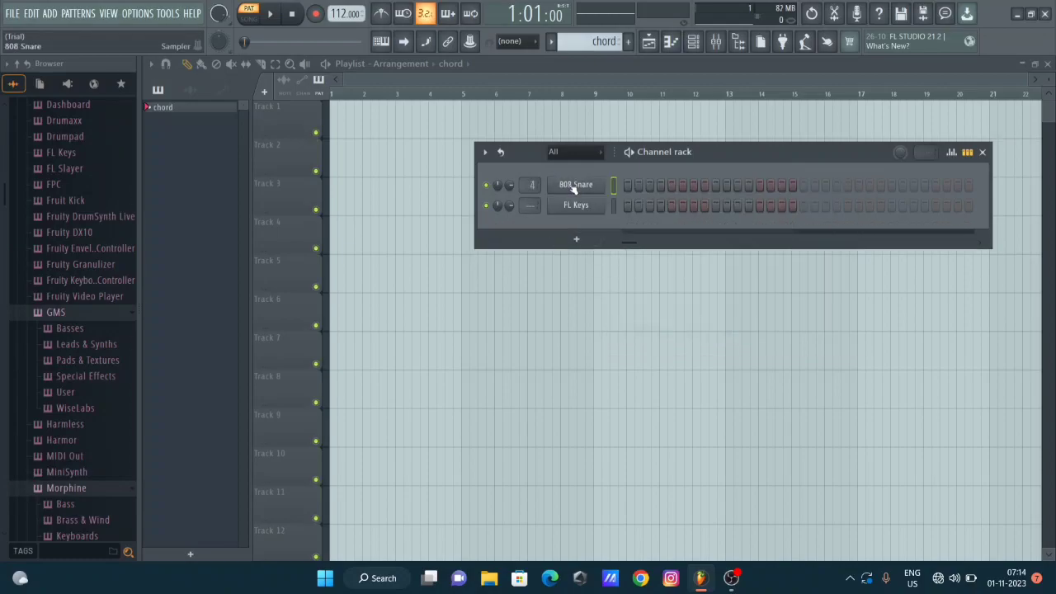
{"action": "right_click", "coordinate": [577, 186]}
{"action": "left_click", "coordinate": [644, 333]}
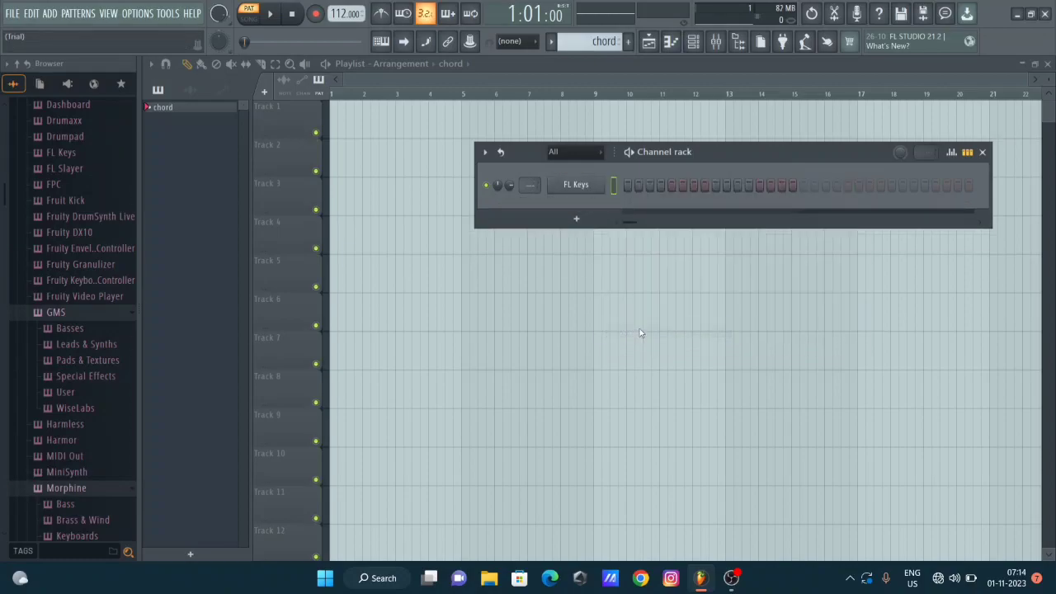
Place the chord pattern at bar 1 of Track 1 and open its FL Keys piano roll
{"action": "left_click", "coordinate": [351, 126]}
{"action": "left_click_drag", "start_coordinate": [357, 124], "coordinate": [341, 123]}
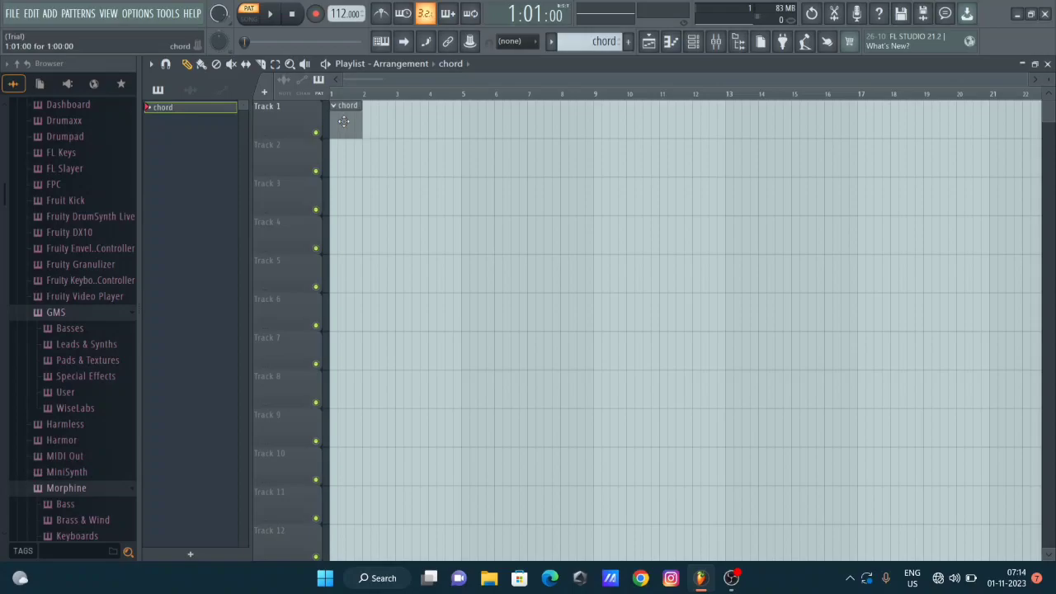
{"action": "double_click", "coordinate": [344, 121]}
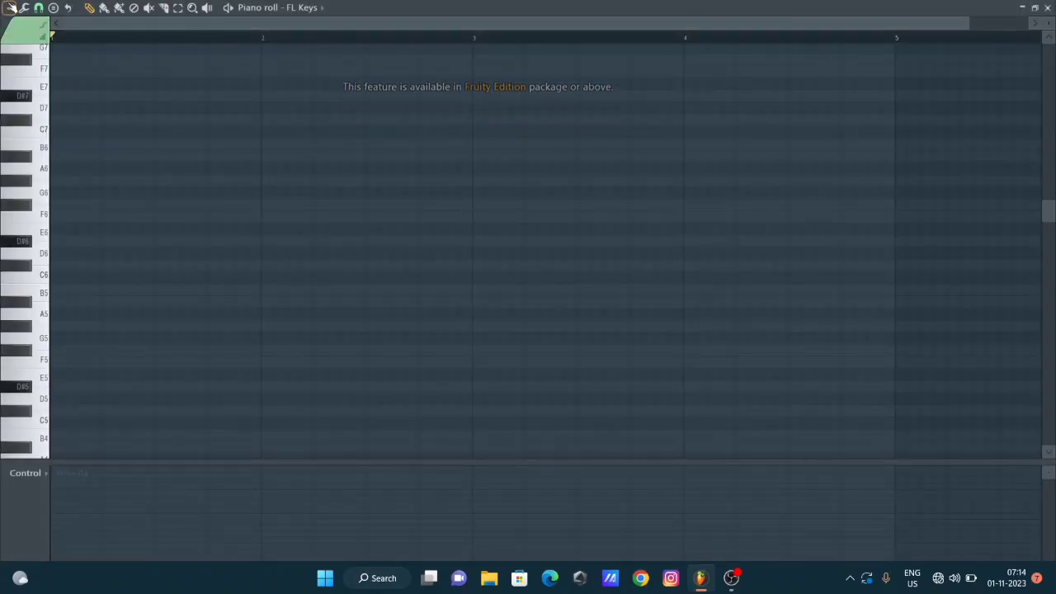
Set the piano roll's scale highlighting root note to D, keeping the Minor Natural (Aeolian) scale
{"action": "left_click", "coordinate": [8, 8]}
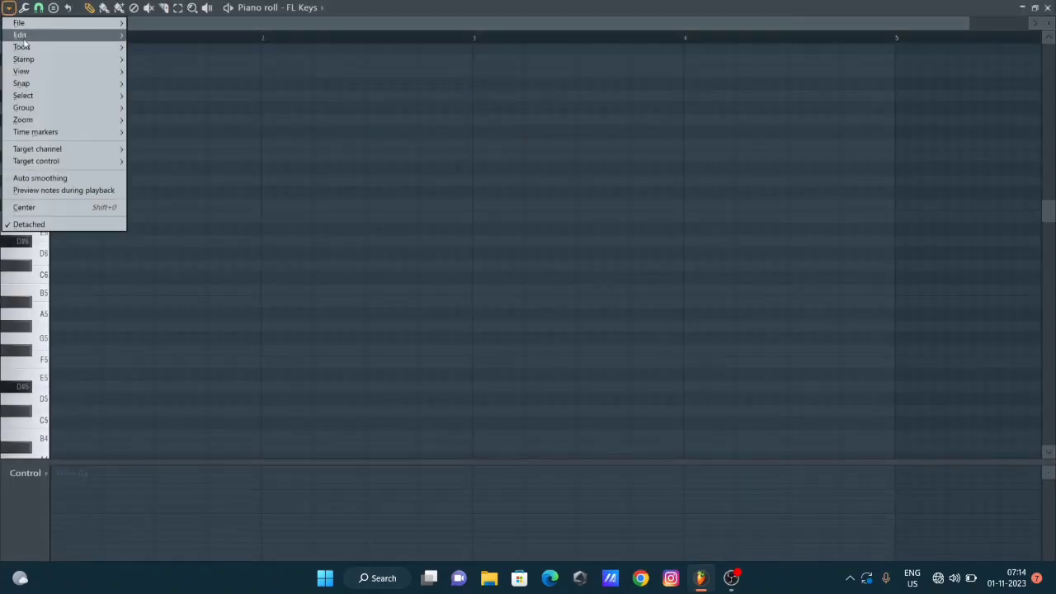
{"action": "mouse_move", "coordinate": [25, 71]}
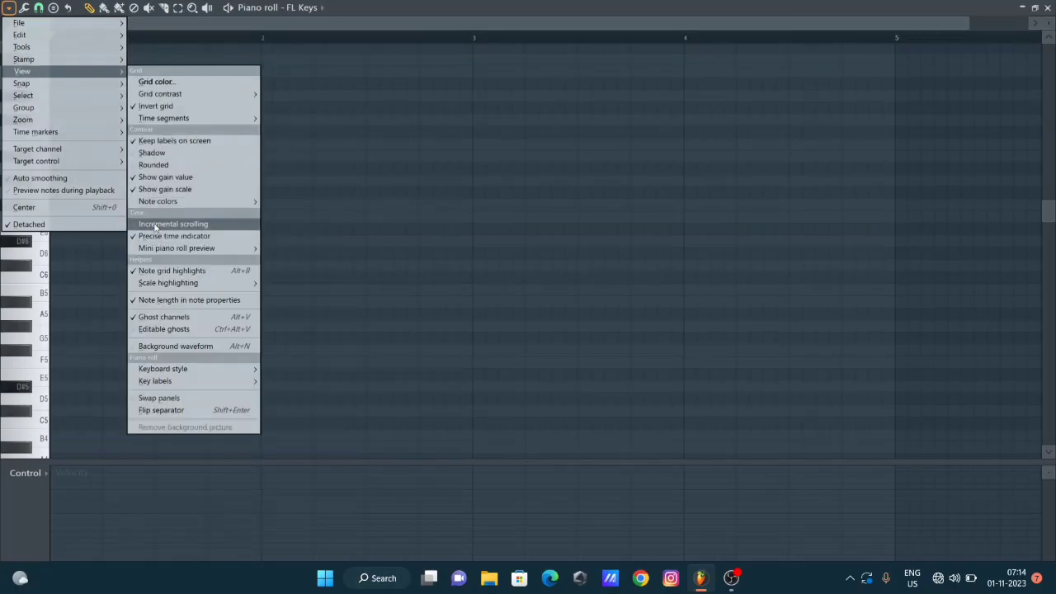
{"action": "mouse_move", "coordinate": [166, 284]}
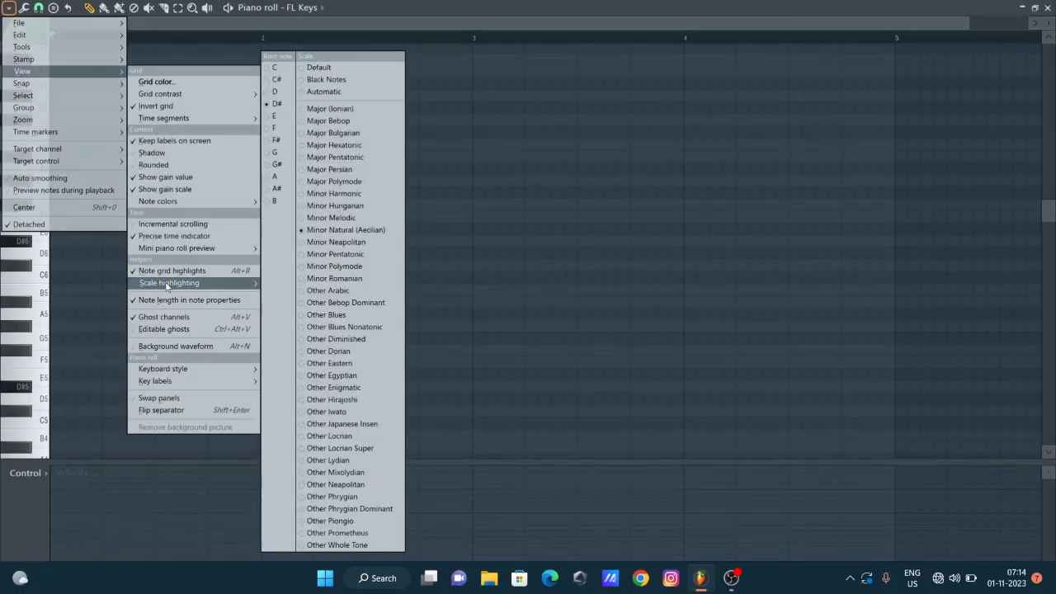
{"action": "left_click", "coordinate": [274, 95]}
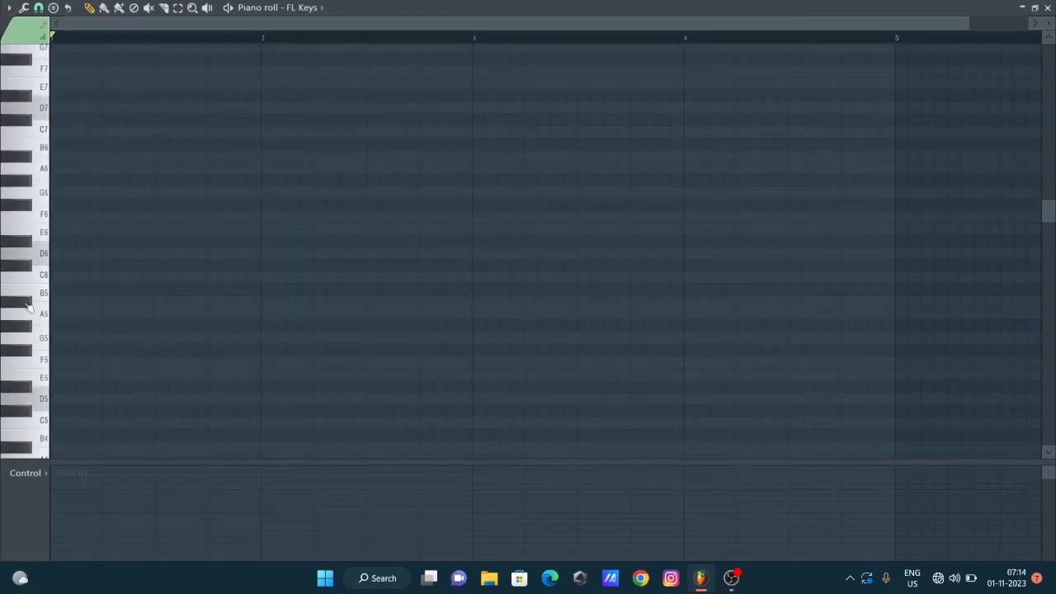
Audition the D key and draw a one-bar chord of D5, F5 and A5 filling bar 1
{"action": "left_click", "coordinate": [38, 261]}
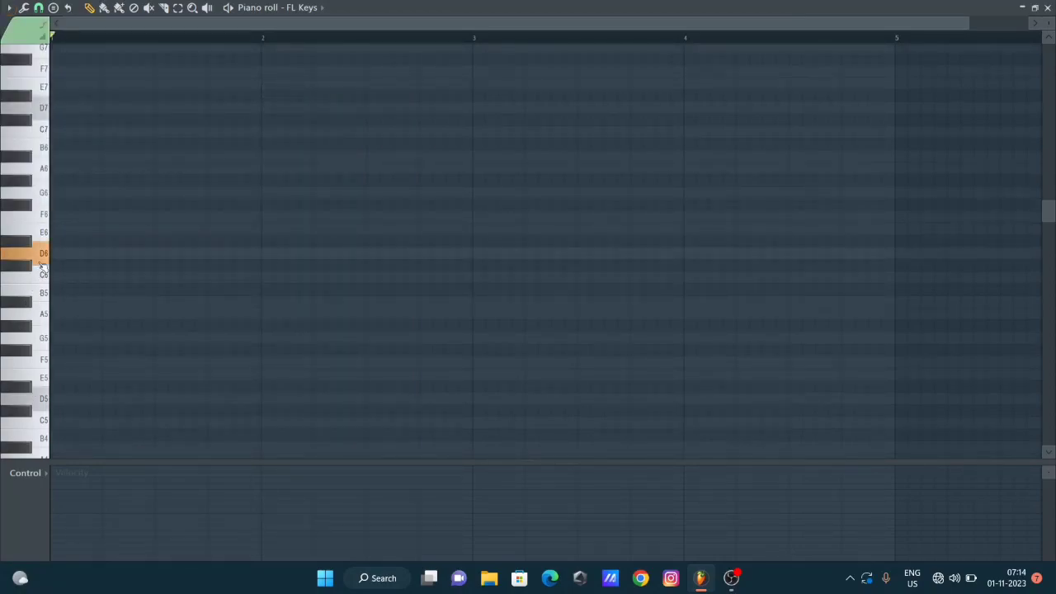
{"action": "left_click", "coordinate": [48, 396]}
{"action": "left_click", "coordinate": [64, 399]}
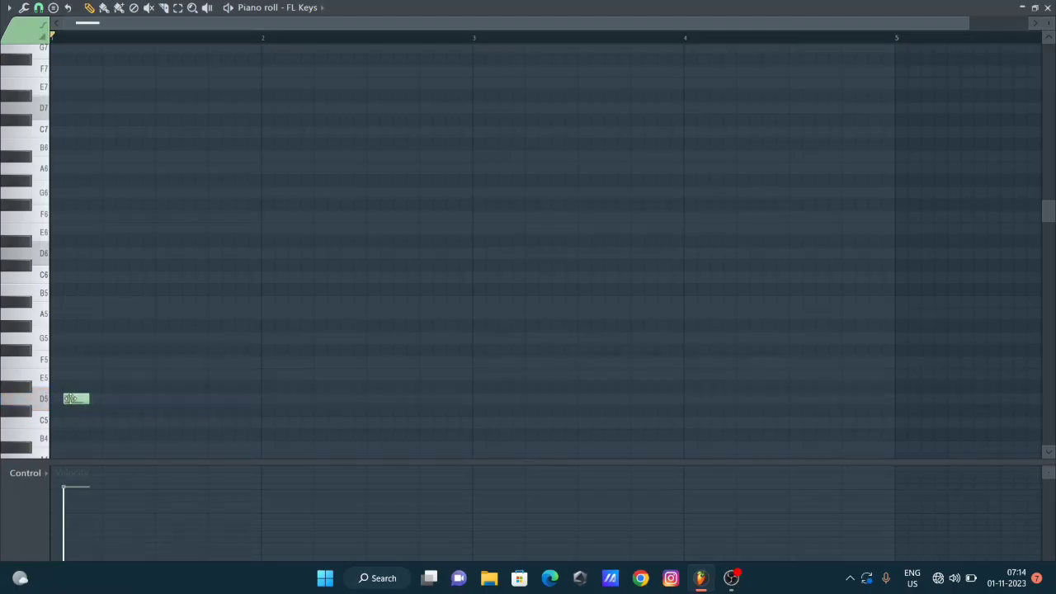
{"action": "mouse_move", "coordinate": [87, 399]}
{"action": "left_mouse_down"}
{"action": "mouse_move", "coordinate": [76, 399]}
{"action": "mouse_move", "coordinate": [254, 419]}
{"action": "left_mouse_up"}
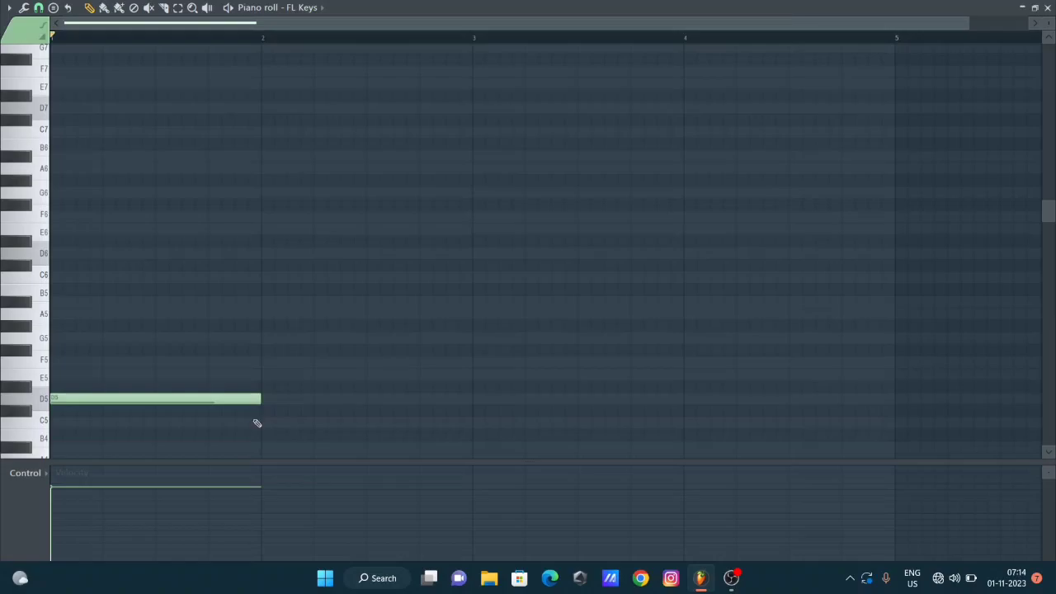
{"action": "left_click", "coordinate": [53, 361]}
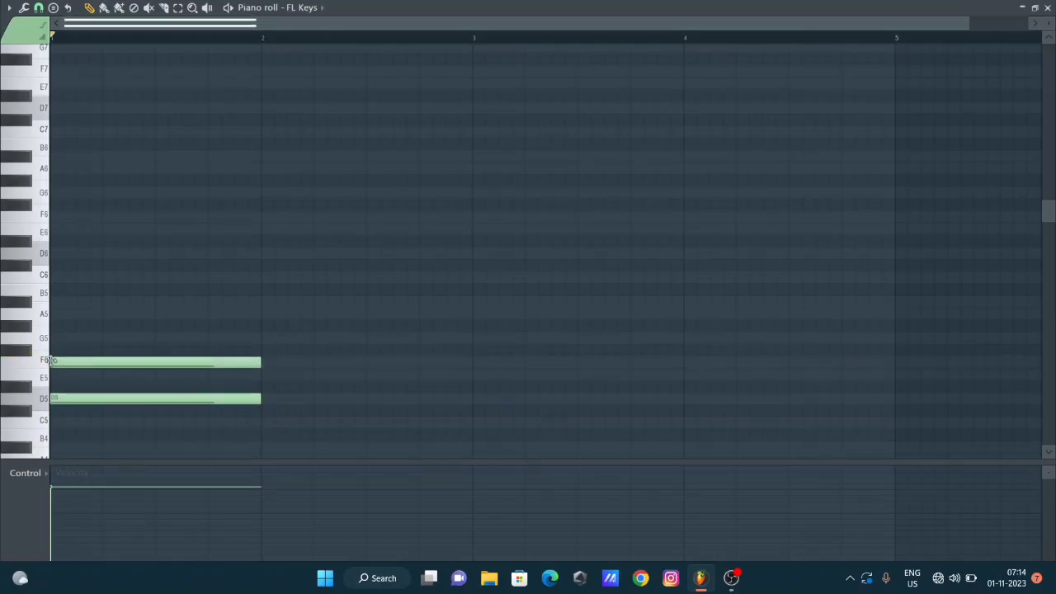
{"action": "left_click", "coordinate": [52, 314]}
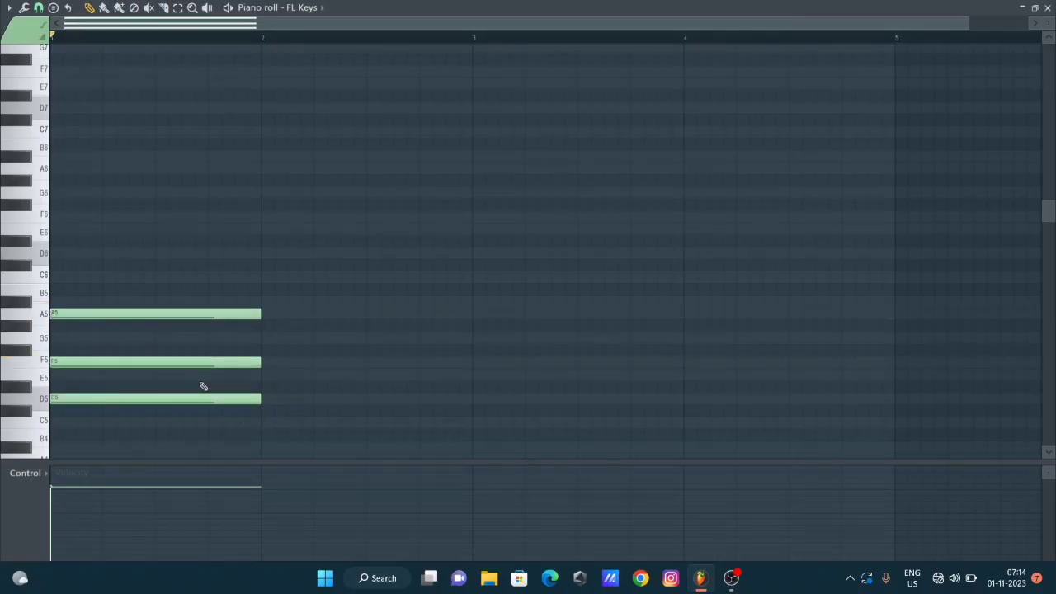
Draw a one-bar chord of C5, E5 and G5 in bar 2 and play back both chords
{"action": "left_click", "coordinate": [265, 423]}
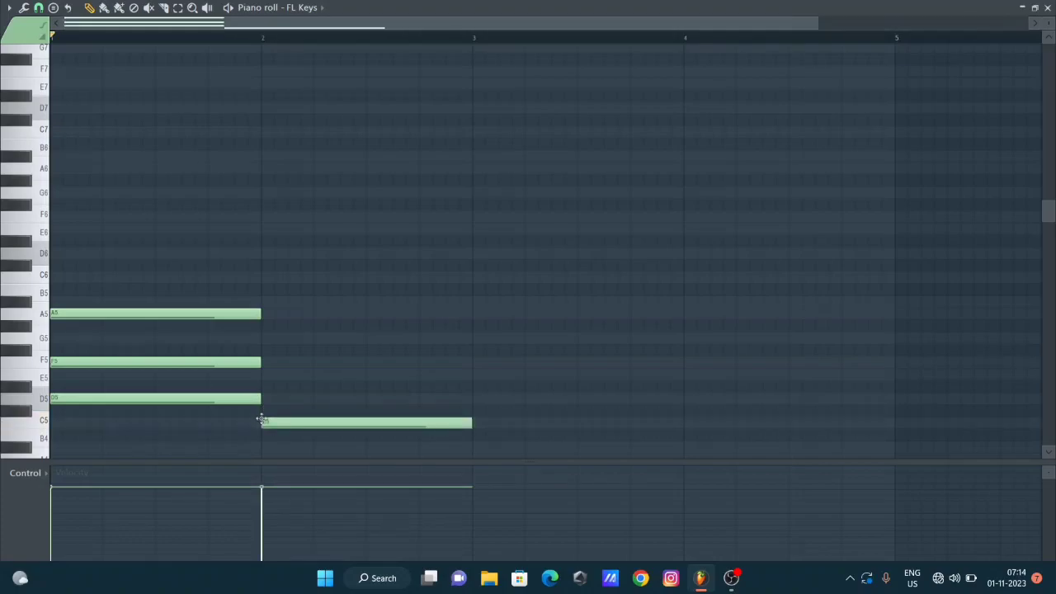
{"action": "left_click", "coordinate": [262, 377]}
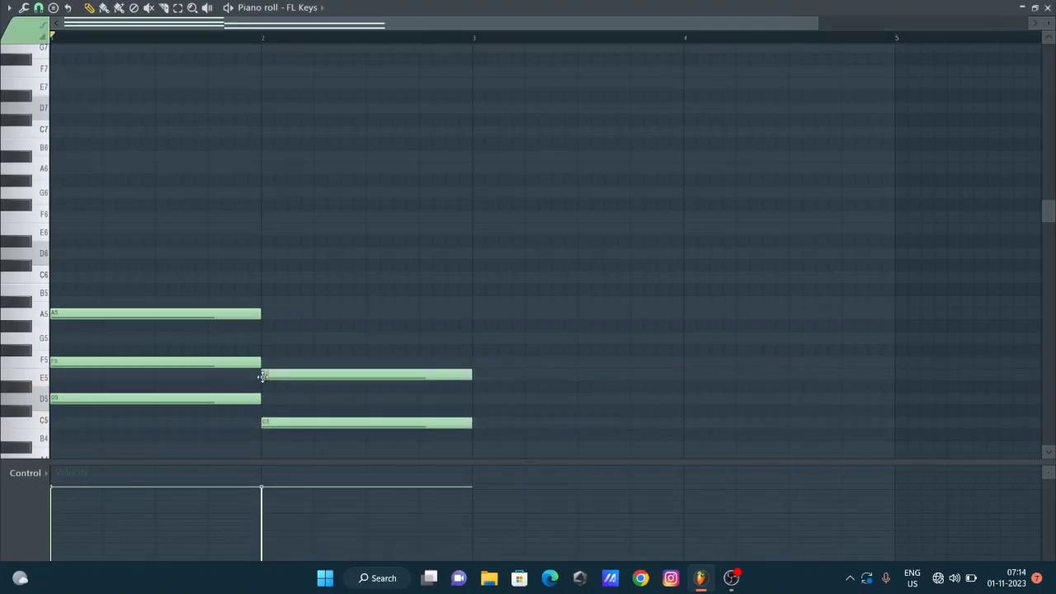
{"action": "left_click", "coordinate": [264, 339]}
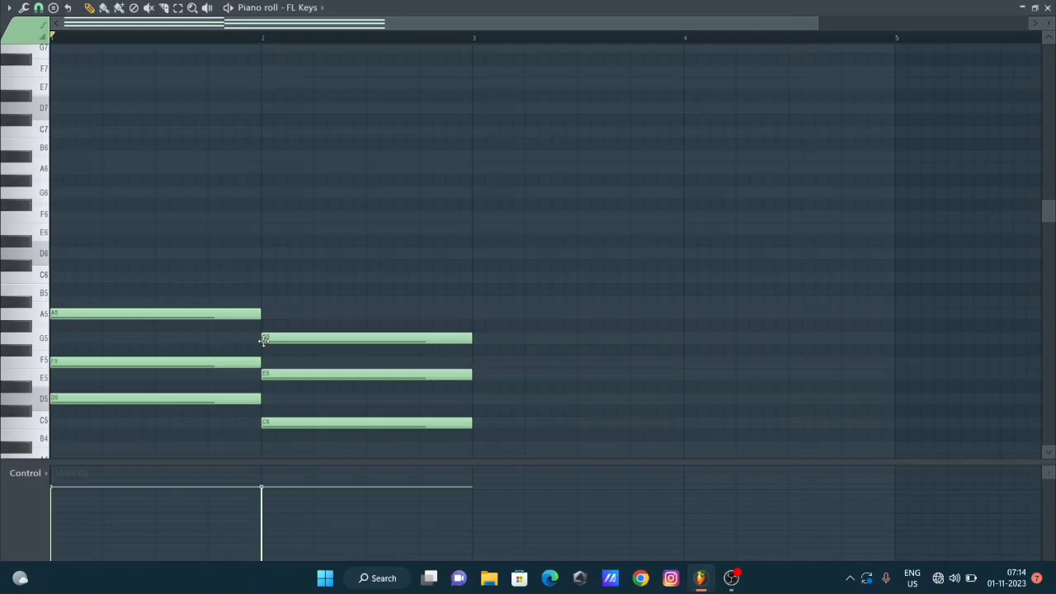
{"action": "key", "text": "space"}
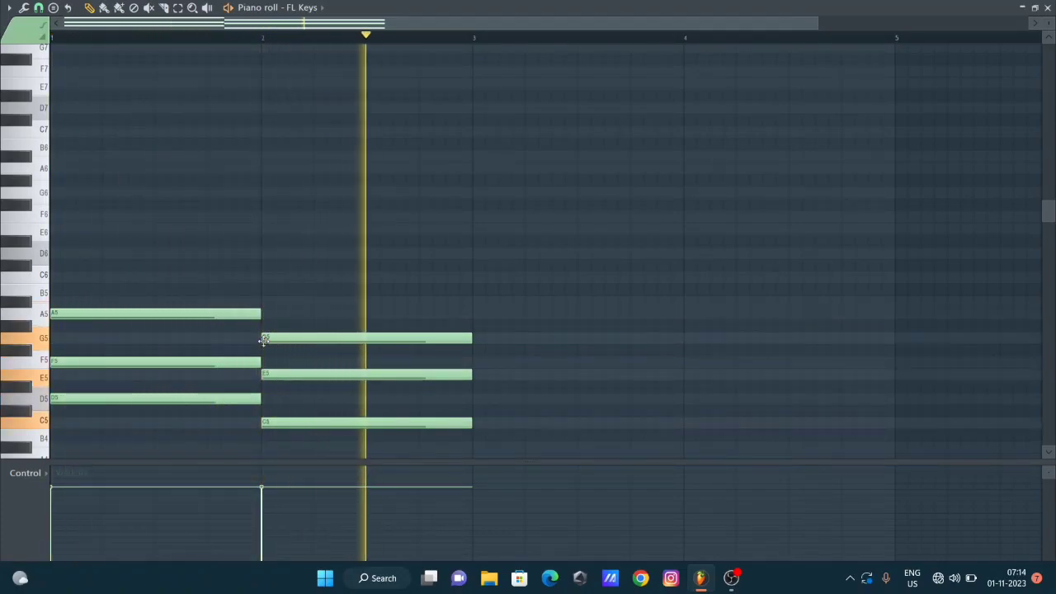
{"action": "key", "text": "space"}
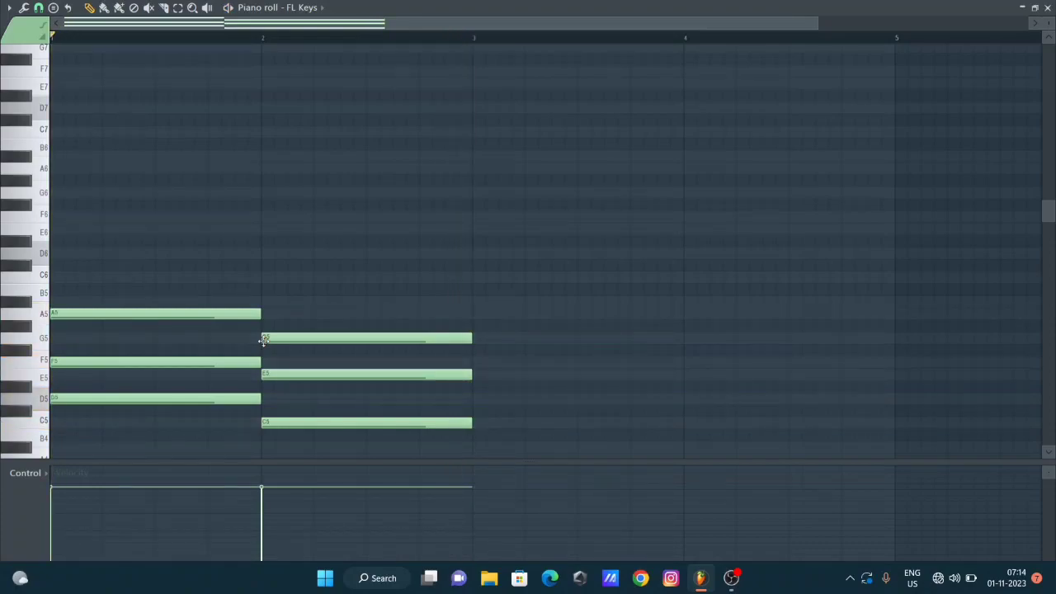
Duplicate the two chords into bars 3 and 4, then play the pattern back from the playlist
{"action": "left_click_drag", "start_coordinate": [245, 301], "coordinate": [309, 453]}
{"action": "key", "text": "ctrl+b"}
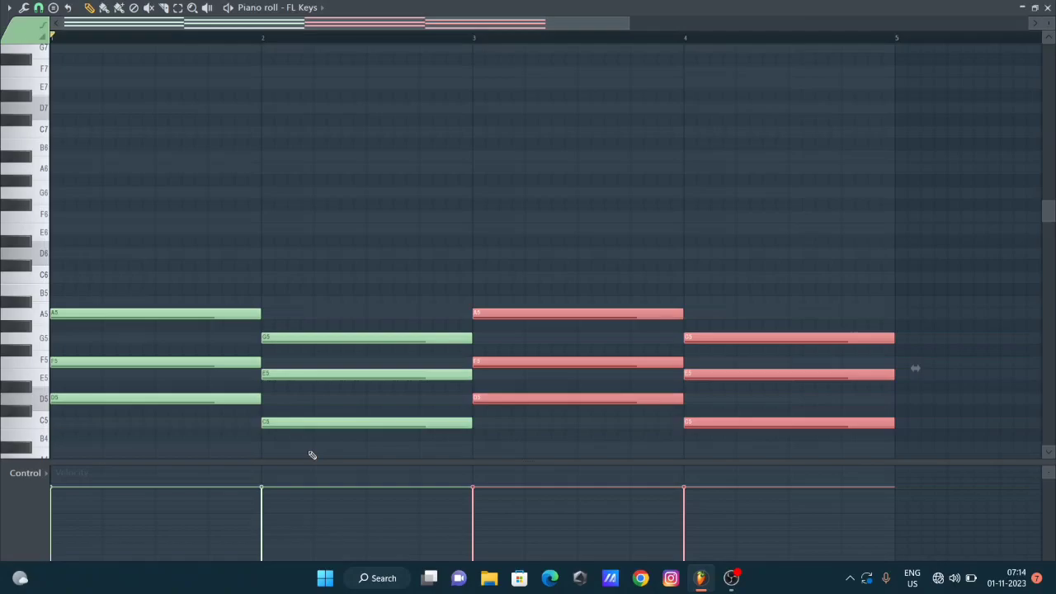
{"action": "left_click", "coordinate": [1048, 8]}
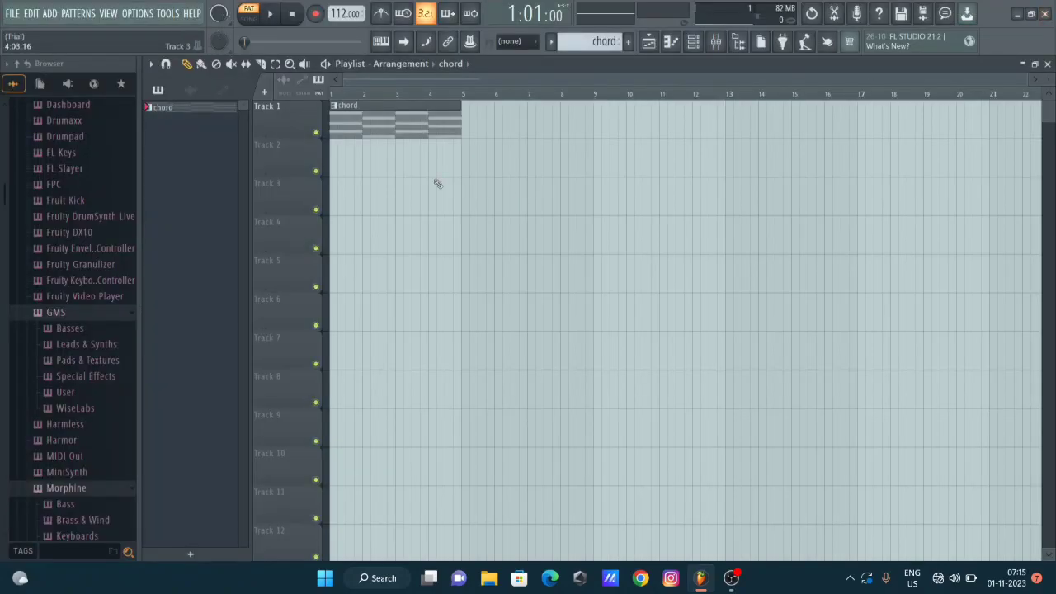
{"action": "key", "text": "space"}
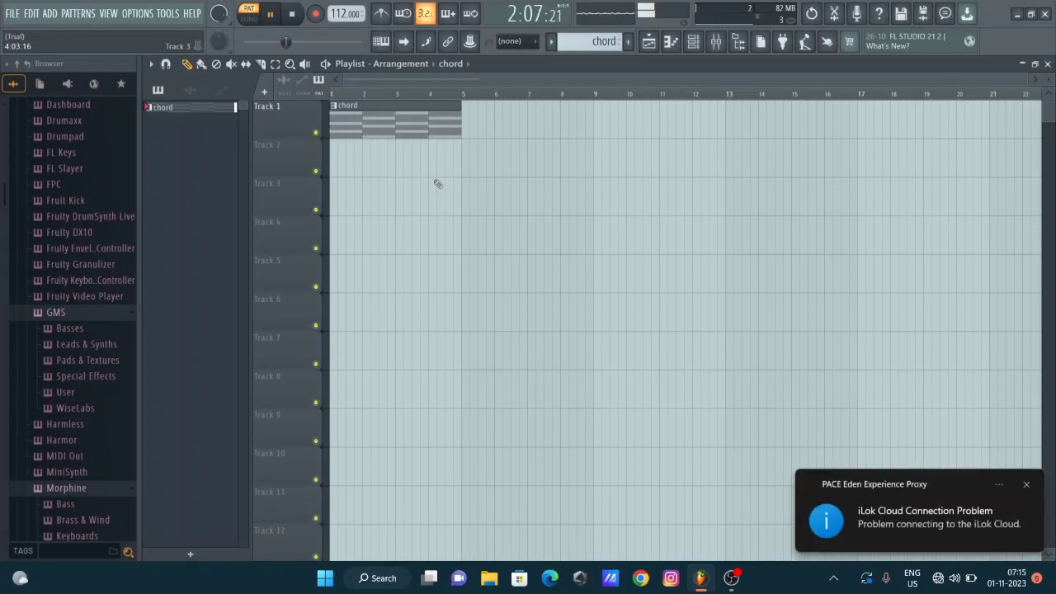
{"action": "key", "text": "space"}
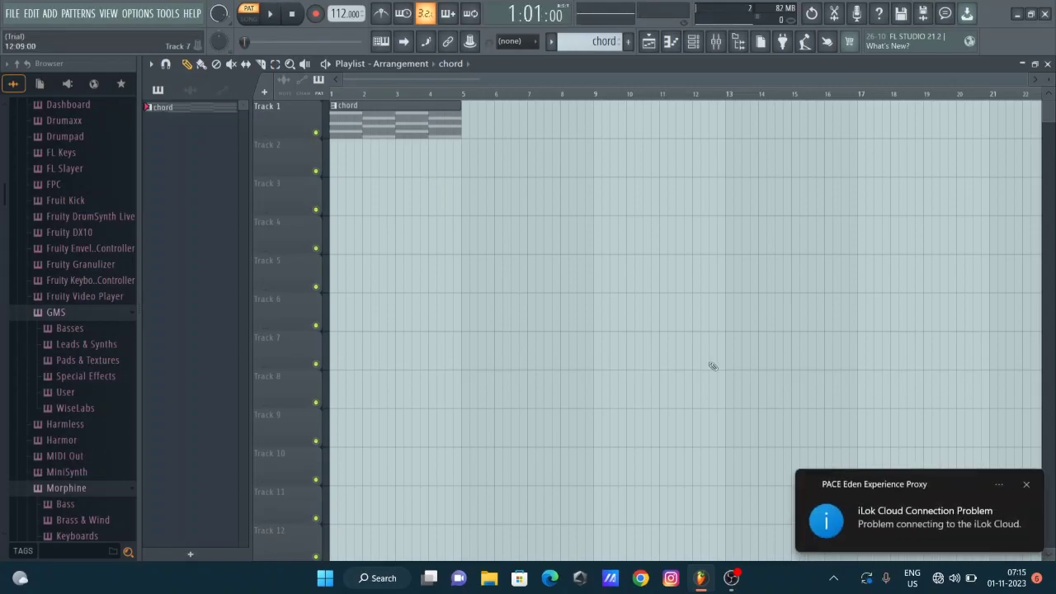
Dismiss the iLok notification and create a new pattern named "pluck"
{"action": "left_click", "coordinate": [1026, 487]}
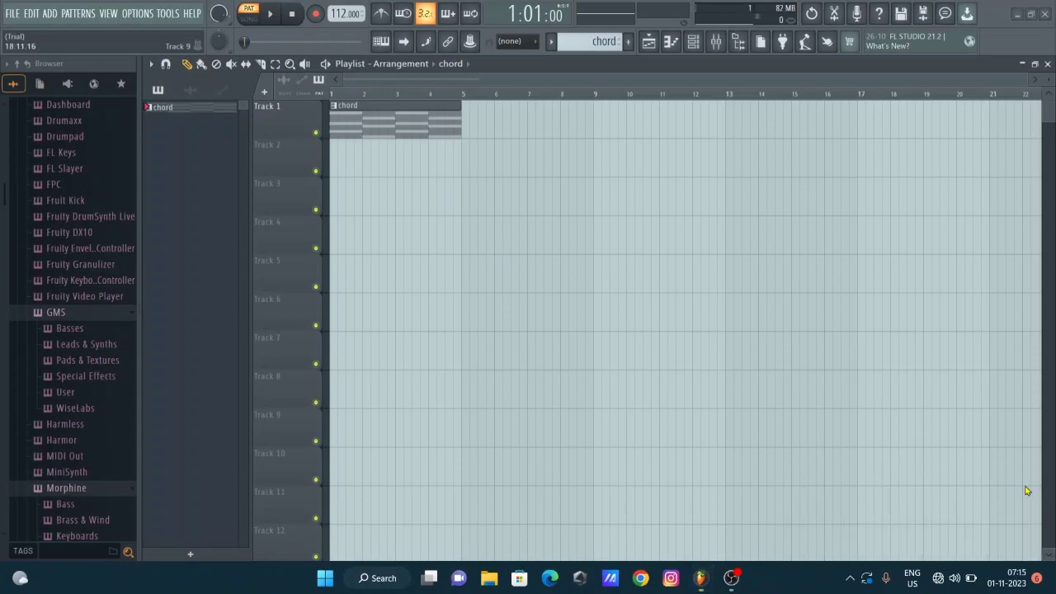
{"action": "left_click", "coordinate": [628, 42]}
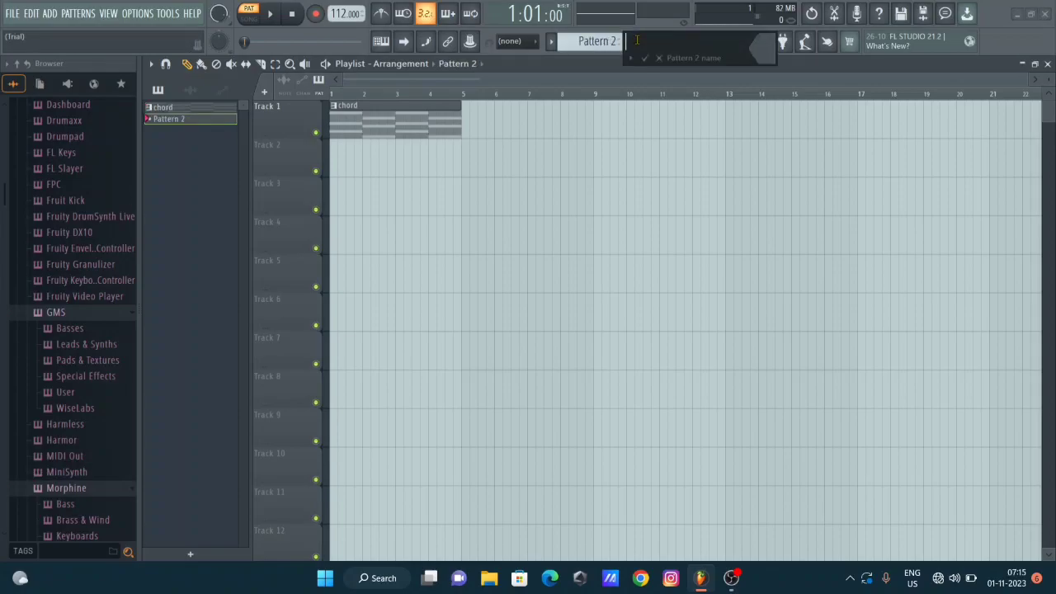
{"action": "type", "text": "pluck"}
{"action": "left_click", "coordinate": [645, 57]}
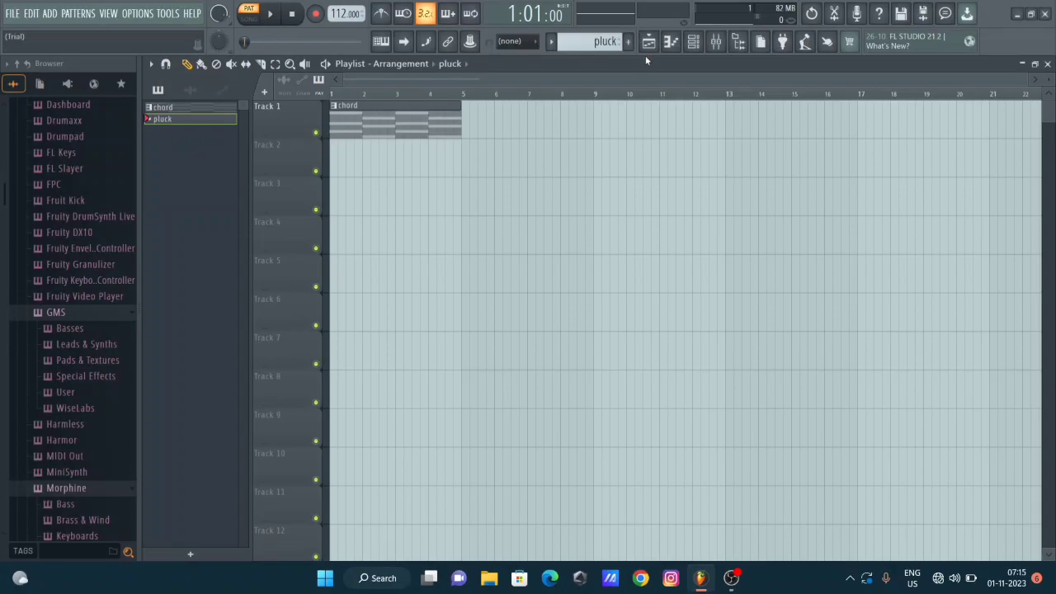
Add a DirectWave sampler to the project and move its window up so the whole interface is visible
{"action": "left_click", "coordinate": [785, 42]}
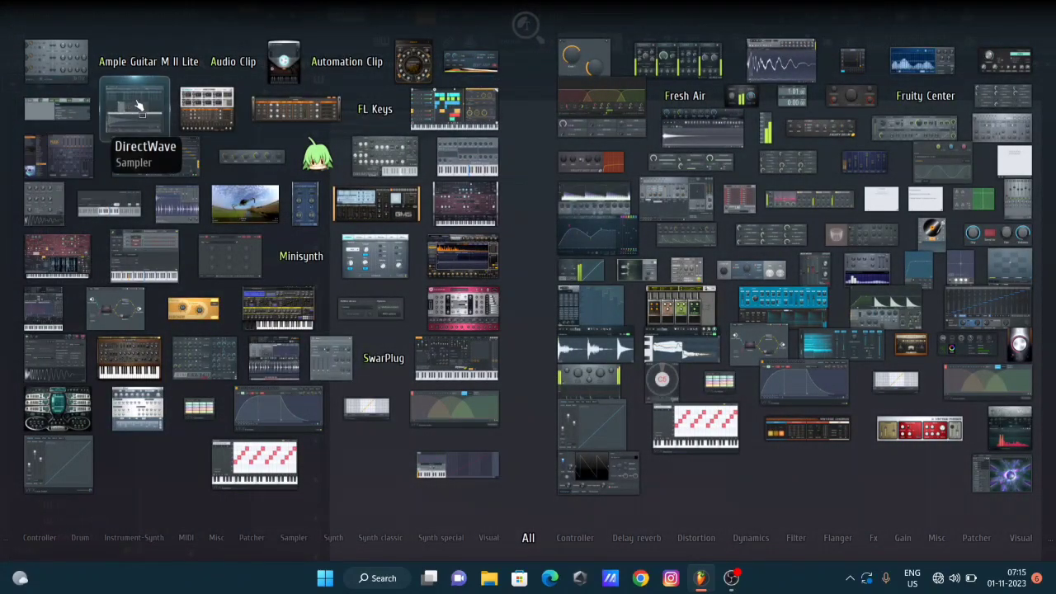
{"action": "left_click", "coordinate": [138, 105]}
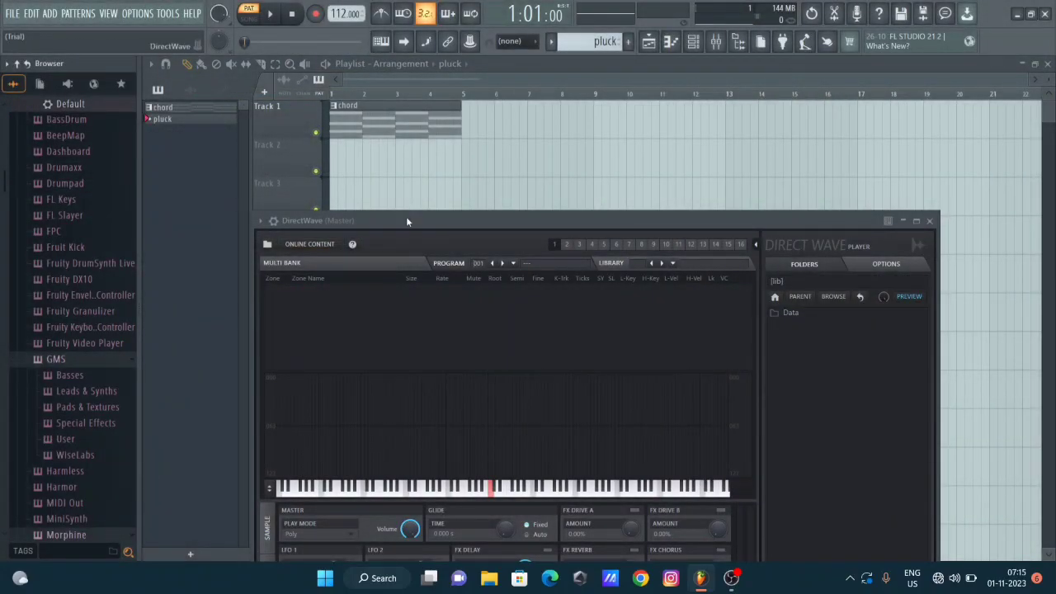
{"action": "left_click_drag", "start_coordinate": [406, 221], "coordinate": [384, 58]}
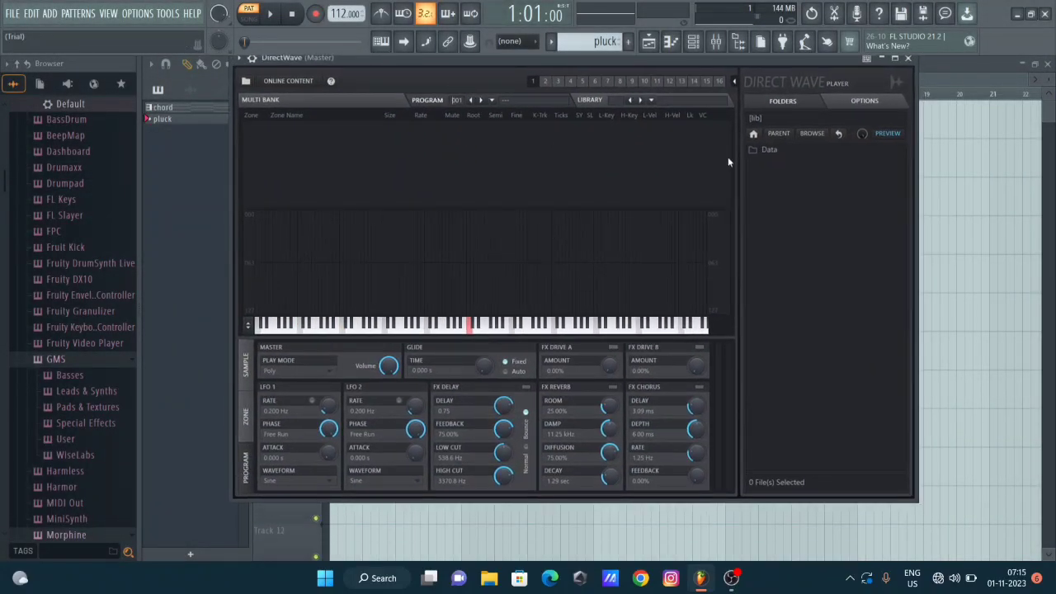
Set DirectWave's sample folder to D:\HARYANVI PACK\Pluck
{"action": "left_click", "coordinate": [806, 133]}
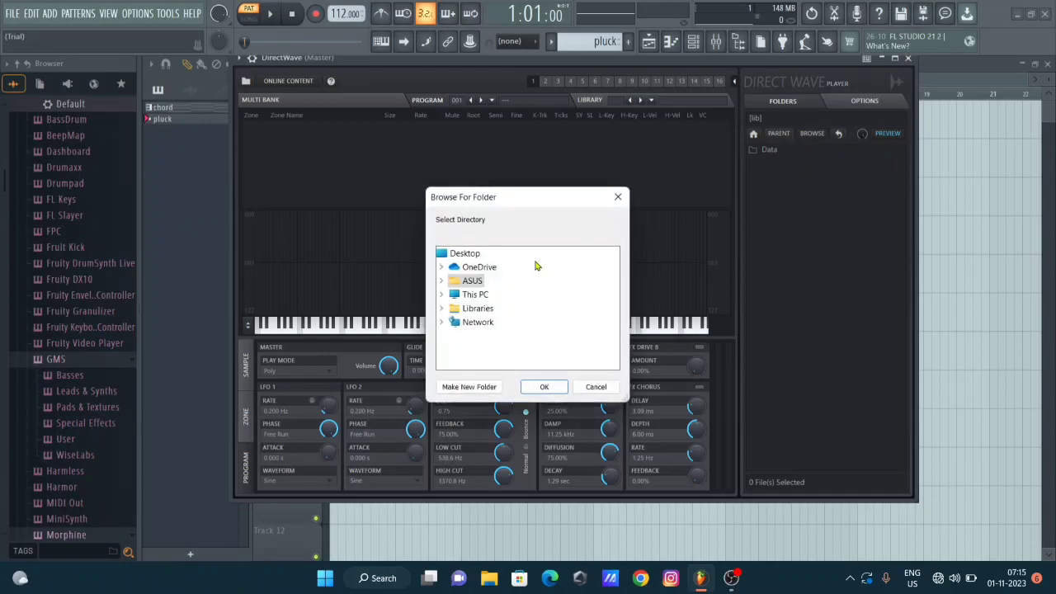
{"action": "double_click", "coordinate": [487, 295]}
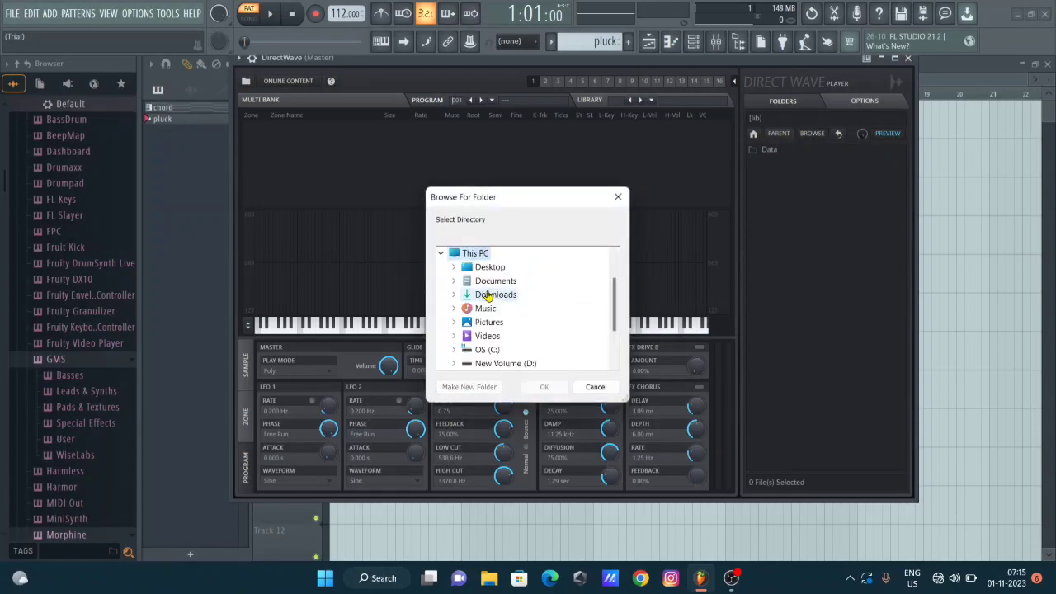
{"action": "double_click", "coordinate": [489, 363]}
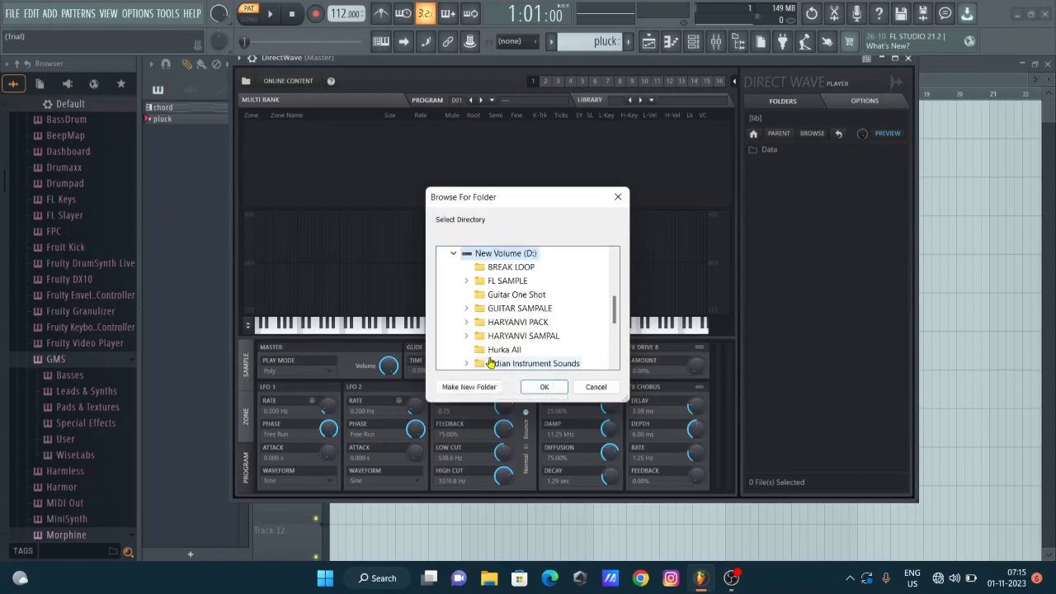
{"action": "left_click", "coordinate": [503, 321]}
{"action": "double_click", "coordinate": [503, 322]}
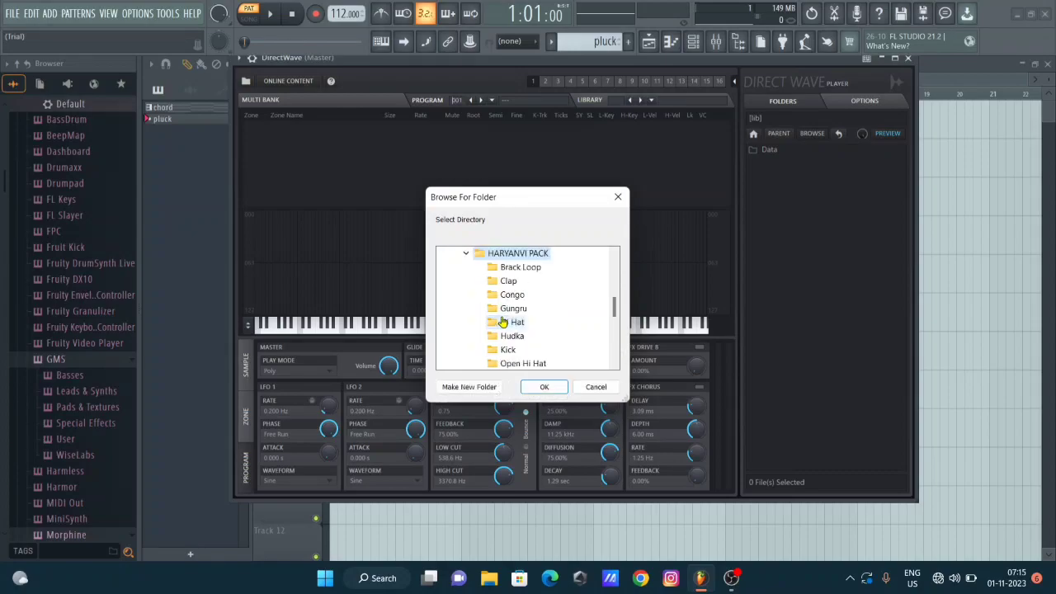
{"action": "scroll", "coordinate": [512, 363], "scroll_direction": "down", "scroll_amount": 2}
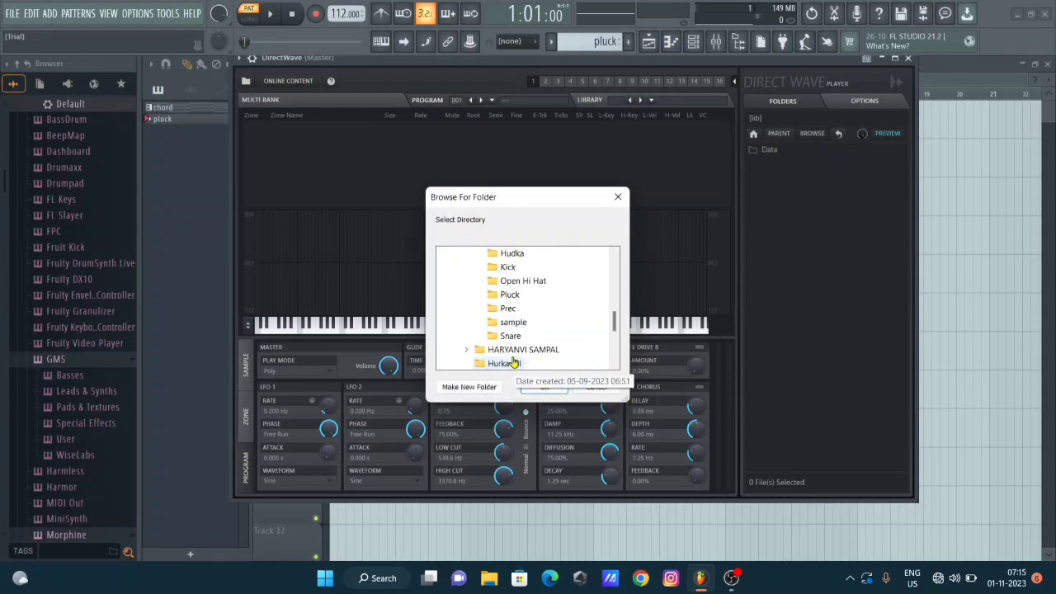
{"action": "left_click", "coordinate": [511, 295]}
{"action": "left_click", "coordinate": [542, 387]}
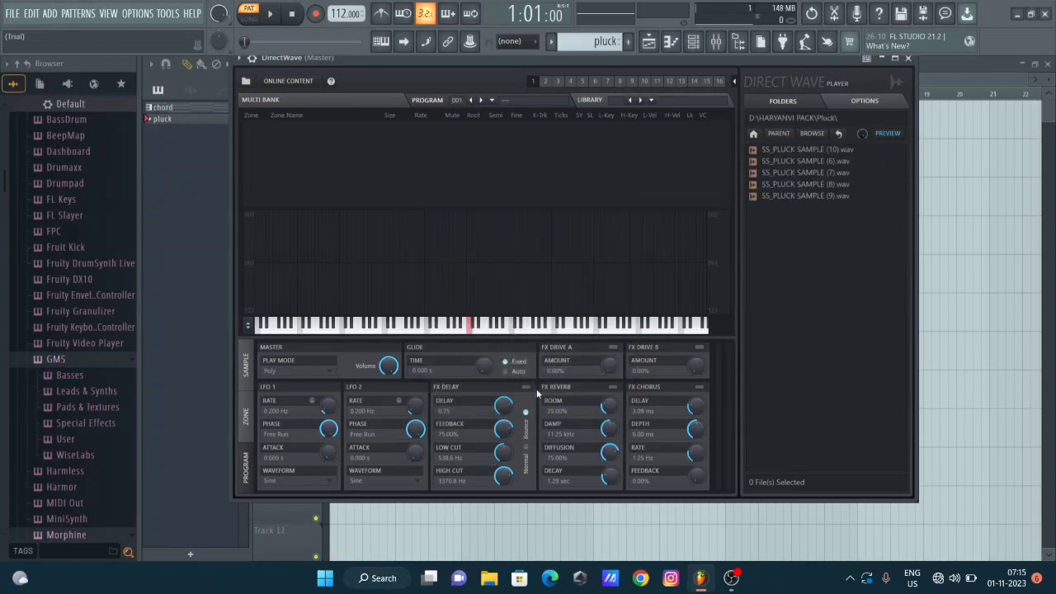
Audition the pluck samples, add SS_PLUCK SAMPLE (6).wav to DirectWave and close the plugin window
{"action": "left_click", "coordinate": [797, 176]}
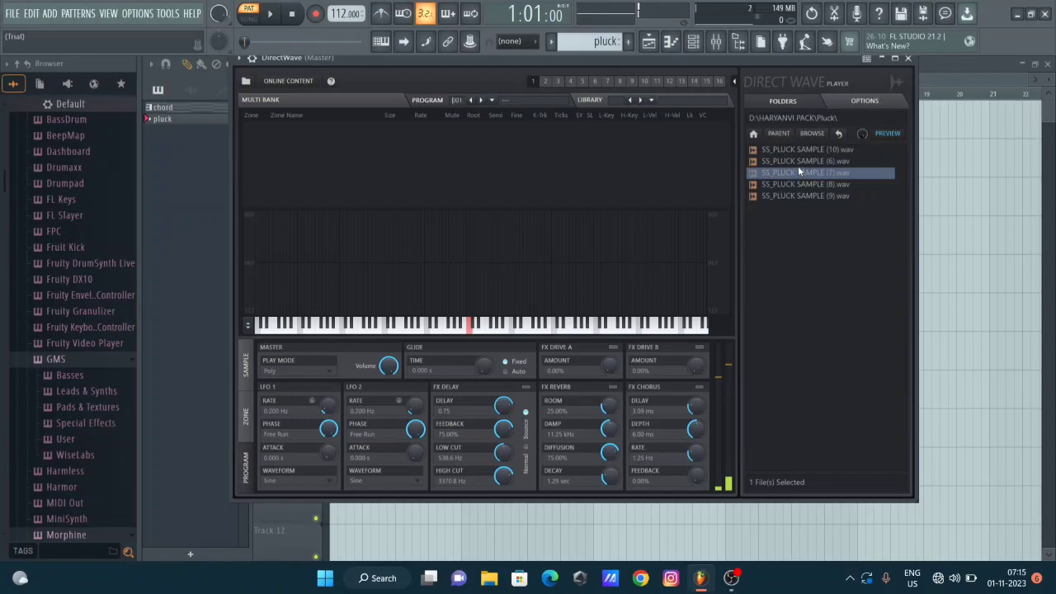
{"action": "left_click", "coordinate": [798, 162]}
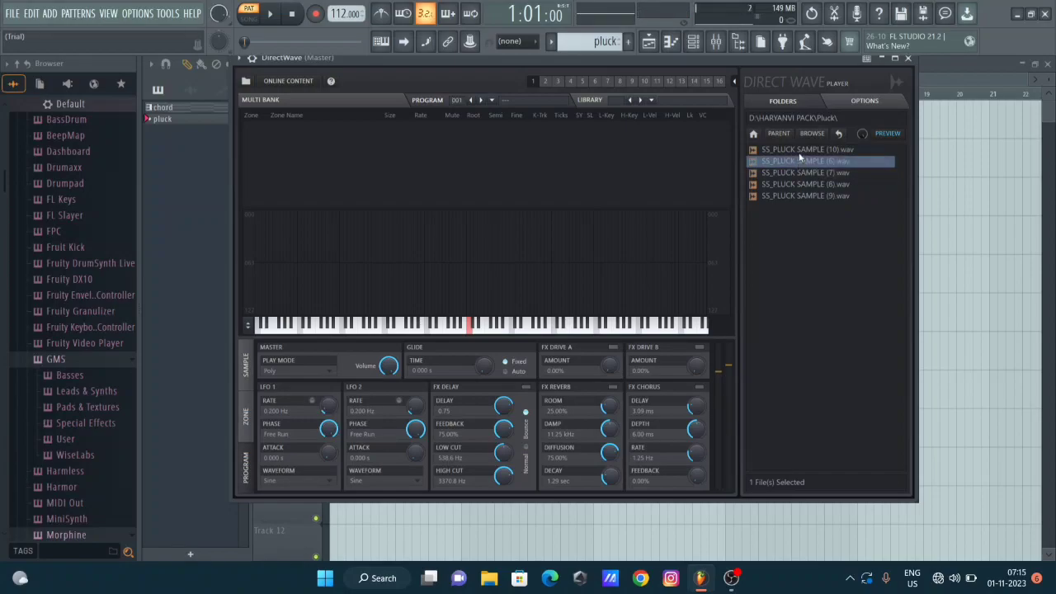
{"action": "left_click", "coordinate": [798, 152]}
{"action": "left_click", "coordinate": [799, 160]}
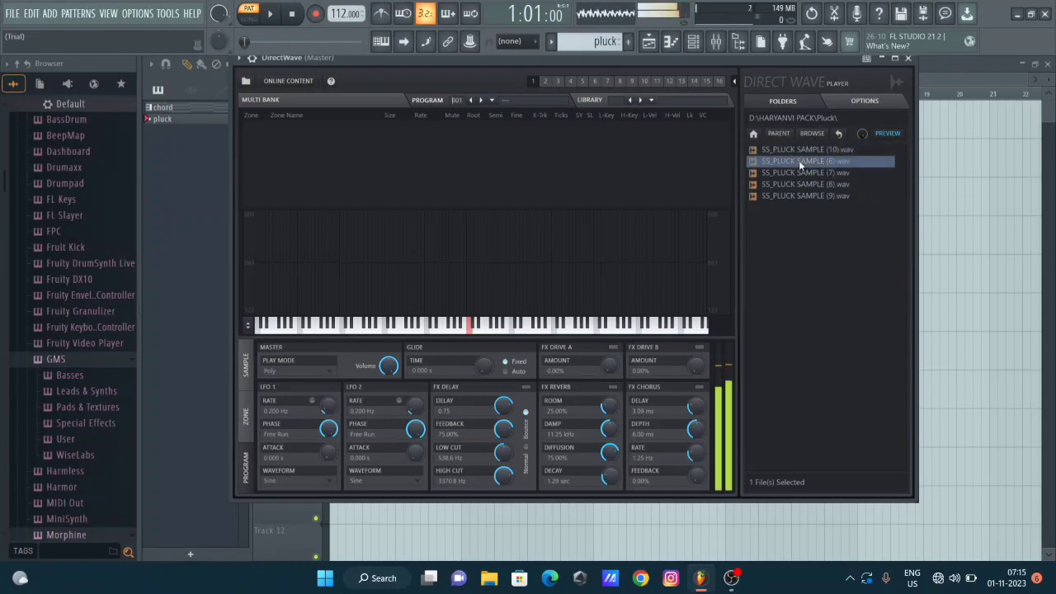
{"action": "left_click", "coordinate": [798, 174]}
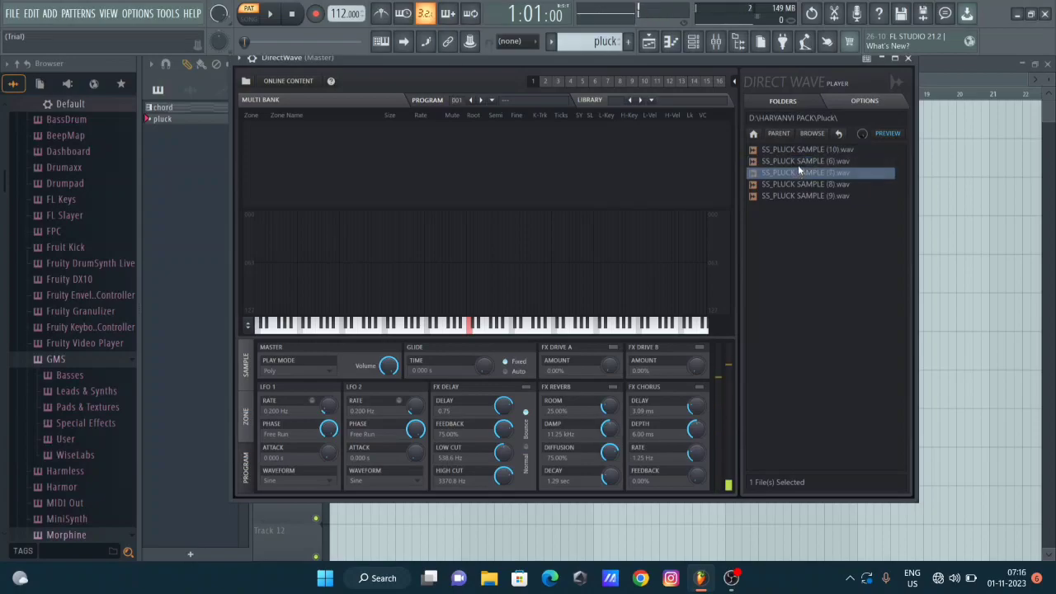
{"action": "left_click", "coordinate": [798, 165]}
{"action": "right_click", "coordinate": [800, 165]}
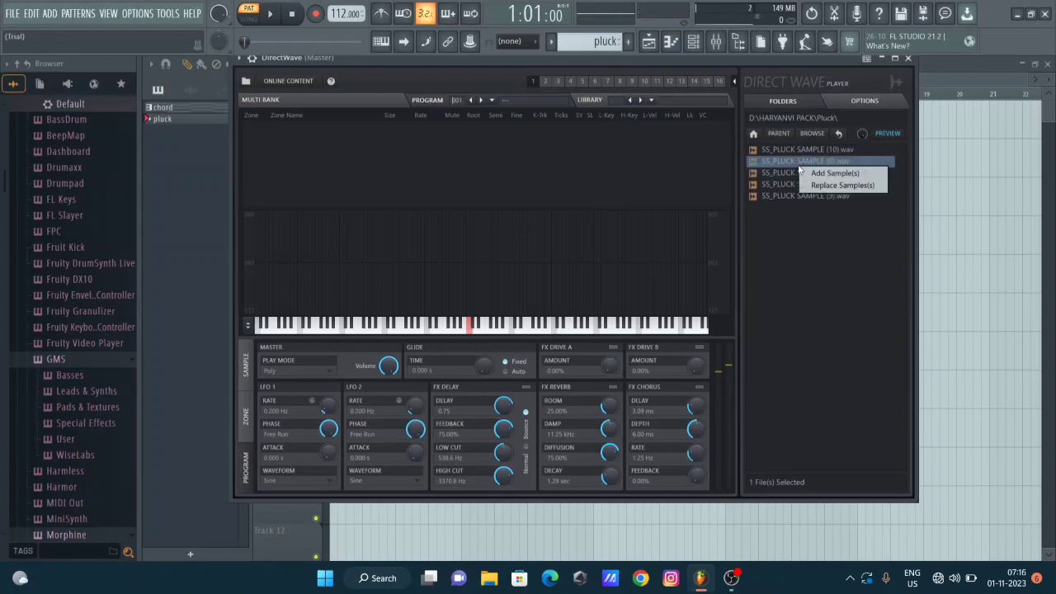
{"action": "left_click", "coordinate": [825, 174]}
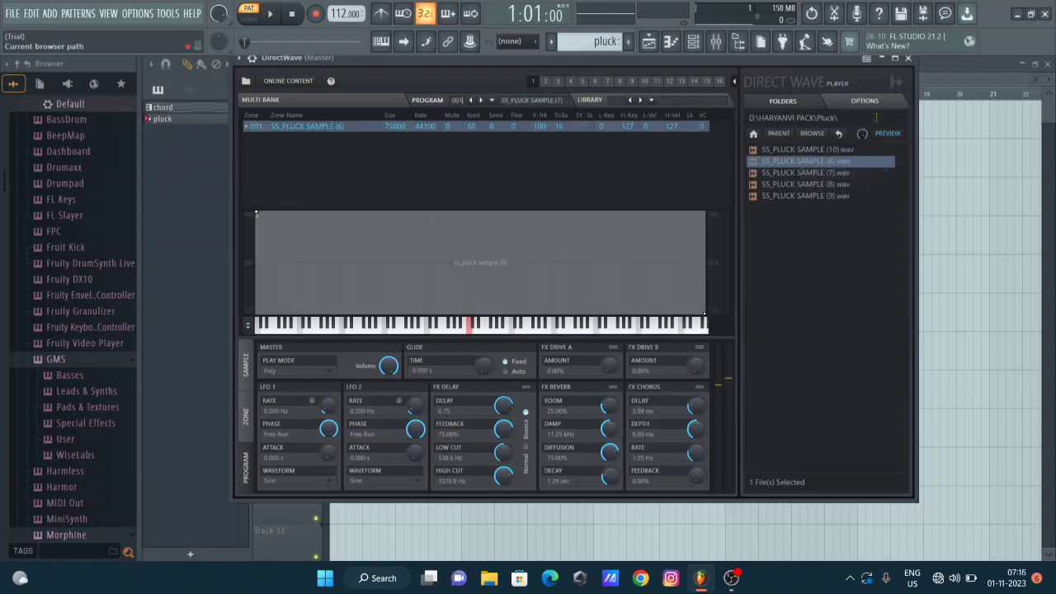
{"action": "left_click", "coordinate": [908, 59]}
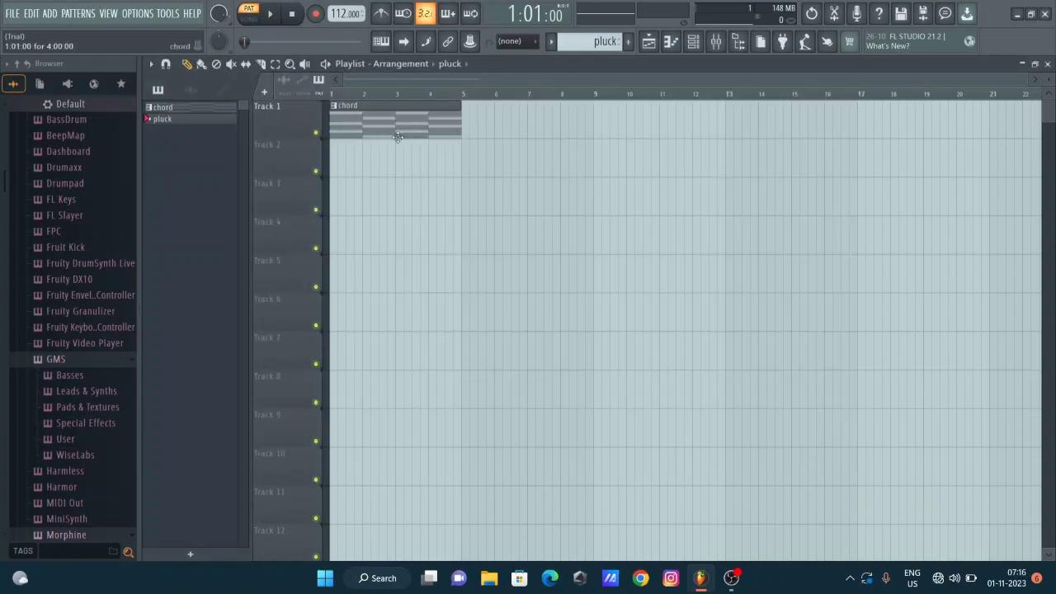
Place the pluck pattern at bar 1 of Track 2 and open its DirectWave piano roll
{"action": "left_click", "coordinate": [342, 165]}
{"action": "left_click_drag", "start_coordinate": [354, 161], "coordinate": [343, 163]}
{"action": "double_click", "coordinate": [344, 163]}
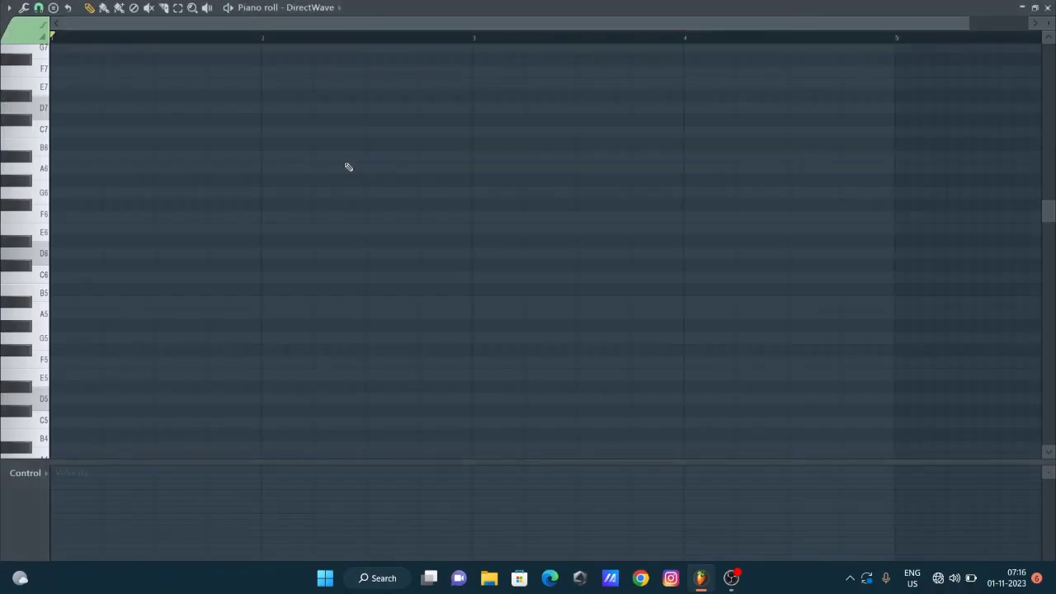
Audition the D5 key and draw a one-step chord of D5, F5 and A5 on step 4 of bar 1
{"action": "left_click", "coordinate": [47, 401]}
{"action": "left_click", "coordinate": [92, 401]}
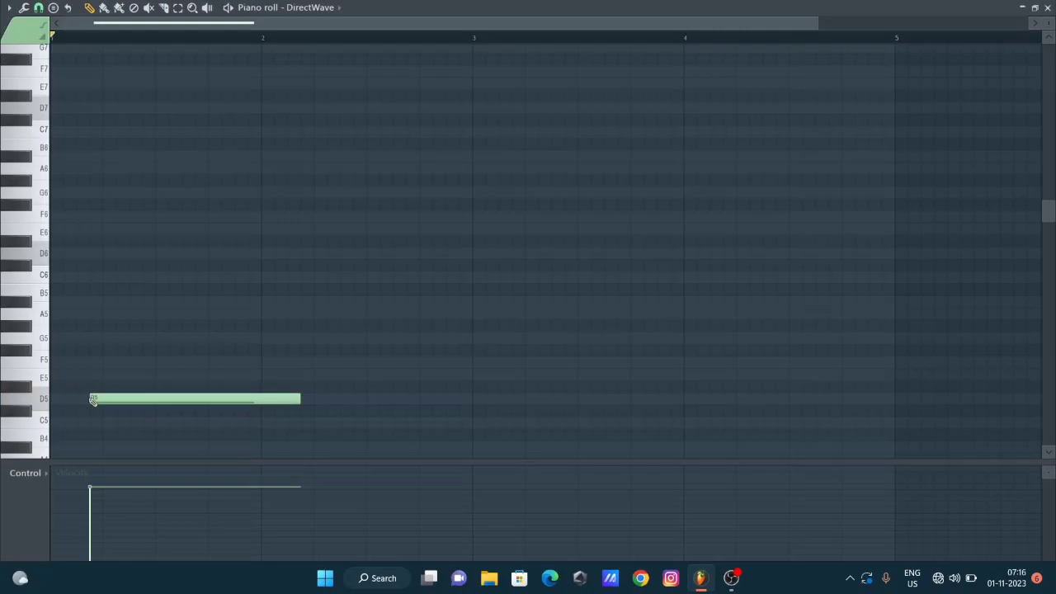
{"action": "left_click_drag", "start_coordinate": [300, 399], "coordinate": [99, 417]}
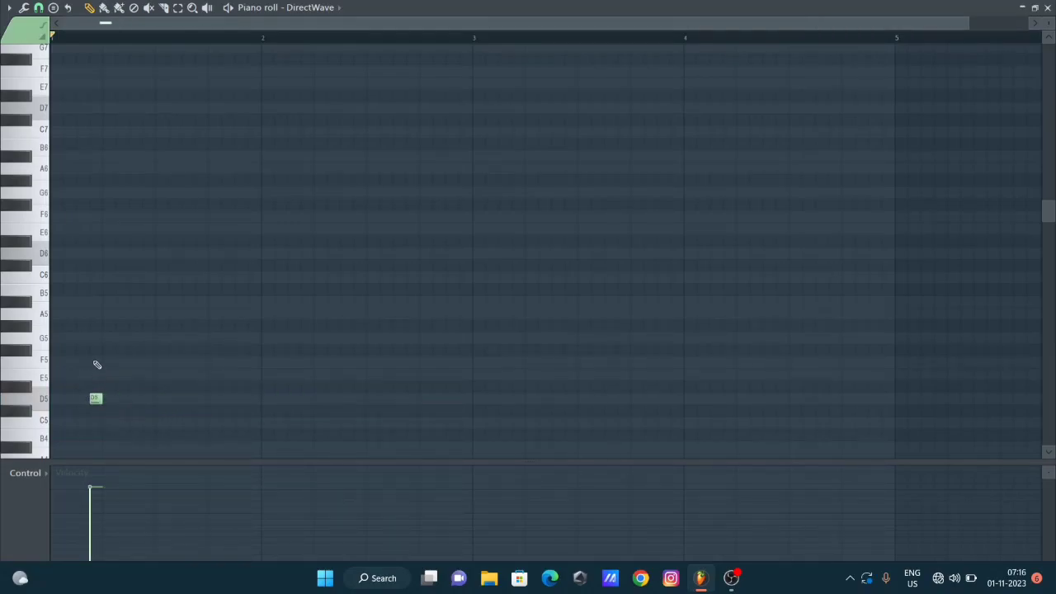
{"action": "left_click", "coordinate": [93, 363]}
{"action": "left_click", "coordinate": [94, 312]}
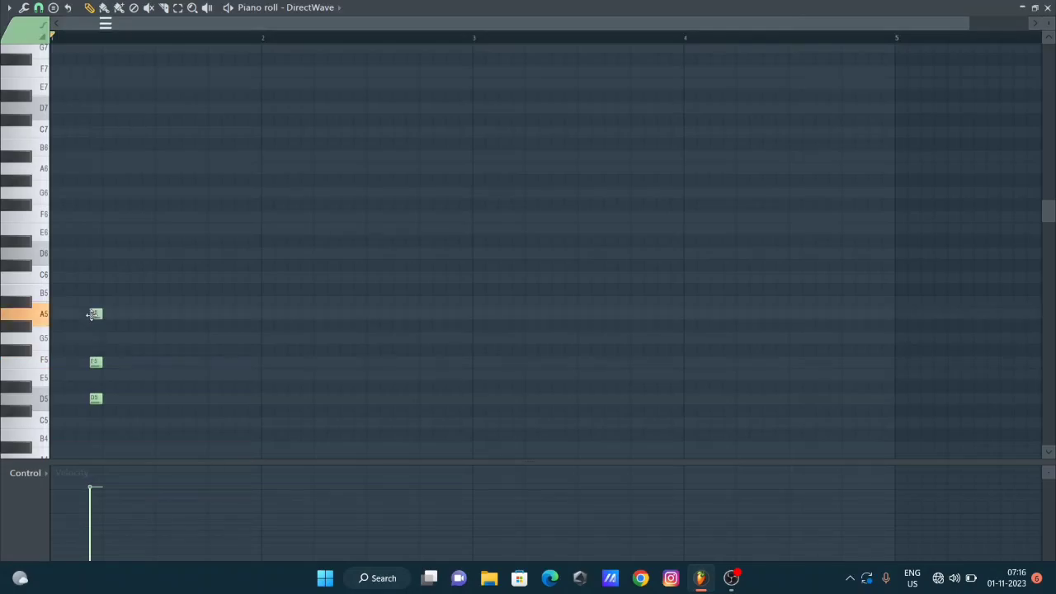
Duplicate the short D5, F5 and A5 chord and move the copy to step 7 of bar 1
{"action": "left_click_drag", "start_coordinate": [94, 310], "coordinate": [105, 424]}
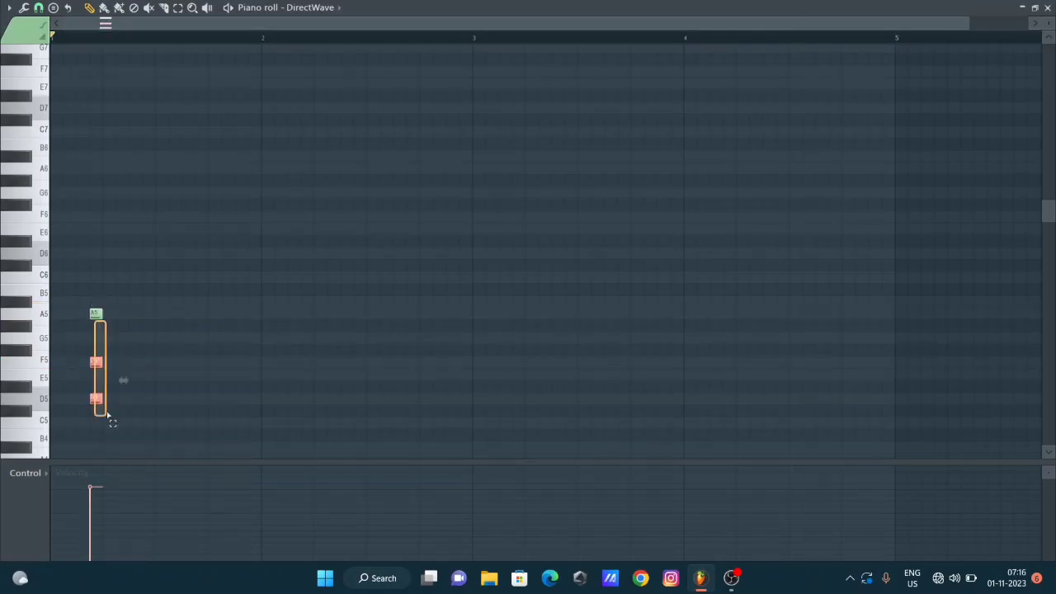
{"action": "left_click_drag", "start_coordinate": [96, 273], "coordinate": [100, 407]}
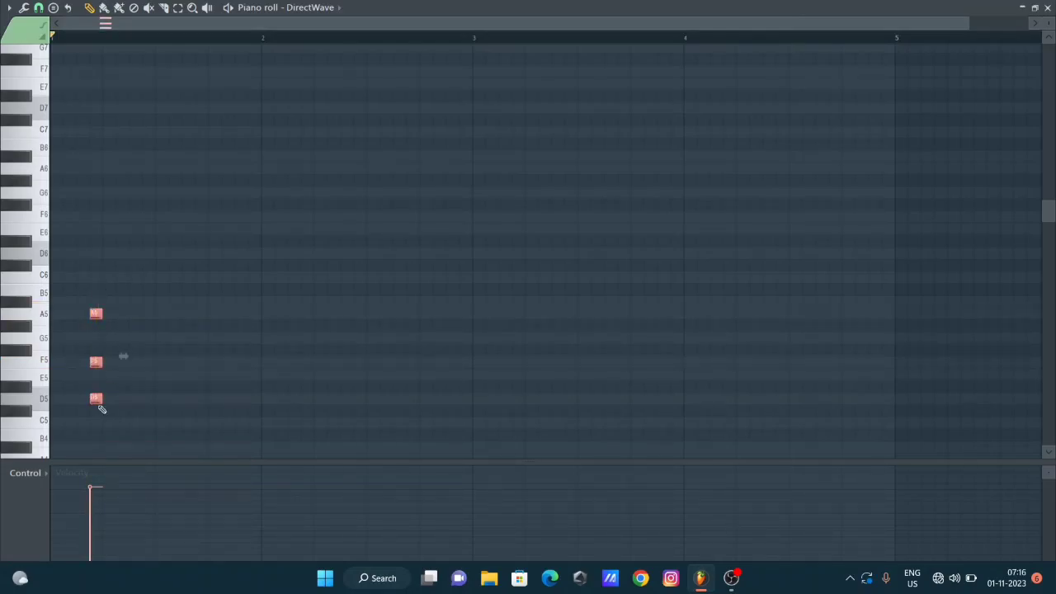
{"action": "key", "text": "ctrl+b"}
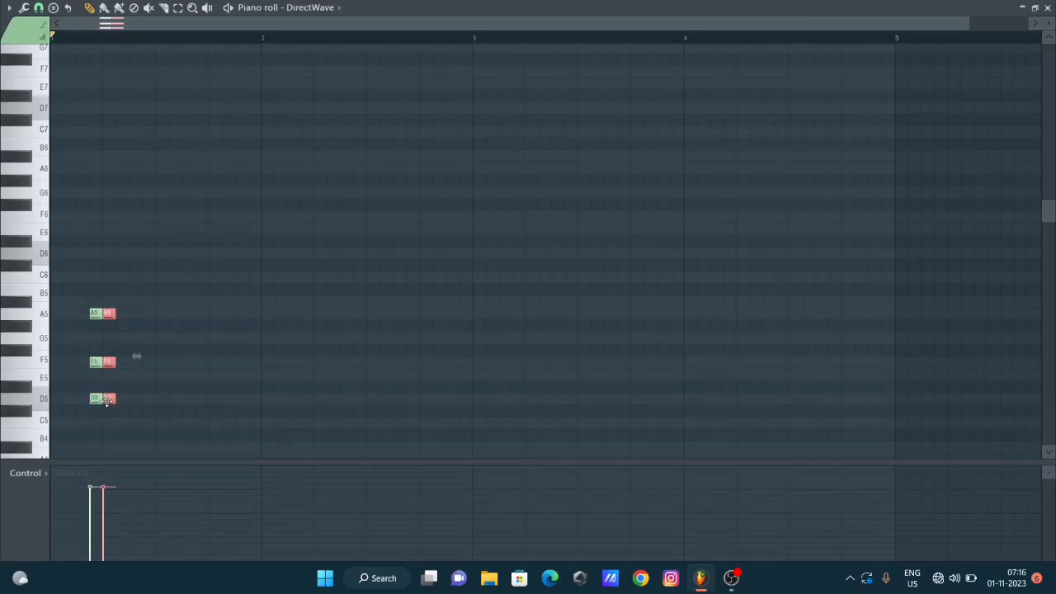
{"action": "left_click_drag", "start_coordinate": [108, 400], "coordinate": [136, 401]}
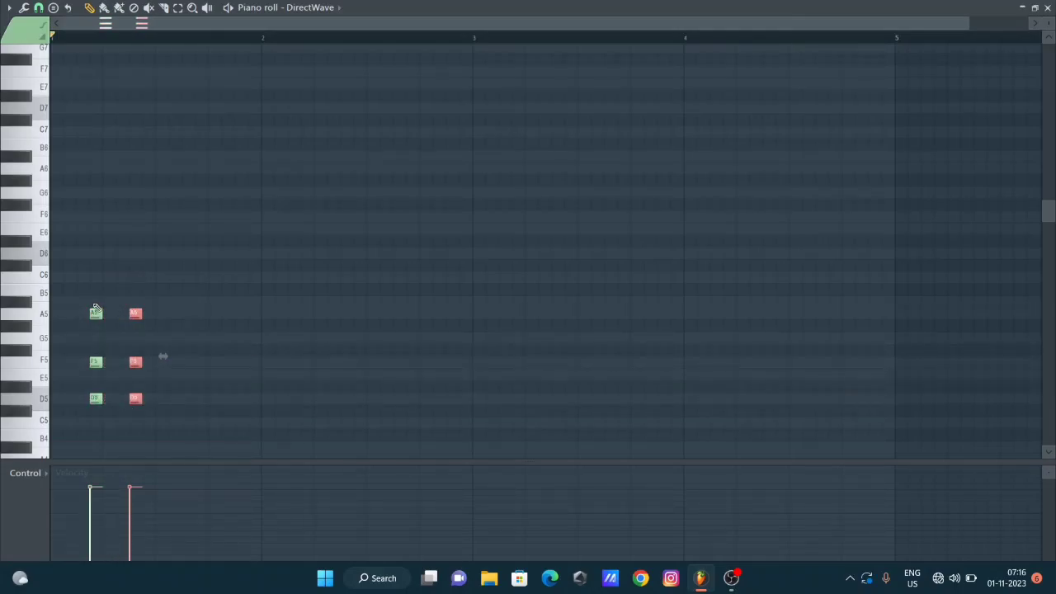
Duplicate both short chords and move the copies to steps 12 and 15 of bar 1
{"action": "left_click_drag", "start_coordinate": [97, 298], "coordinate": [148, 407]}
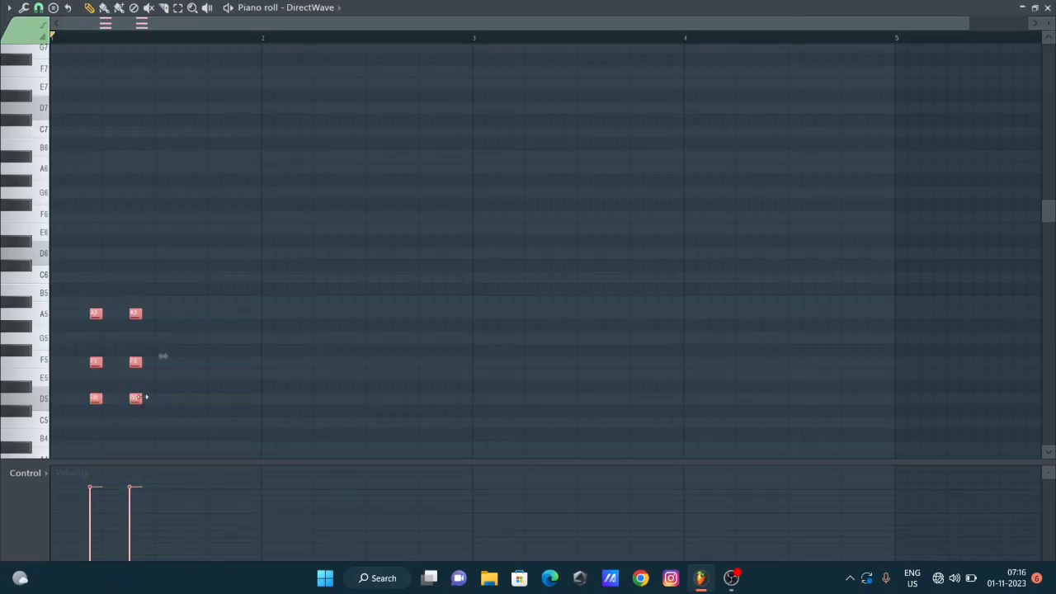
{"action": "key", "text": "ctrl+b"}
{"action": "left_click_drag", "start_coordinate": [147, 399], "coordinate": [197, 407]}
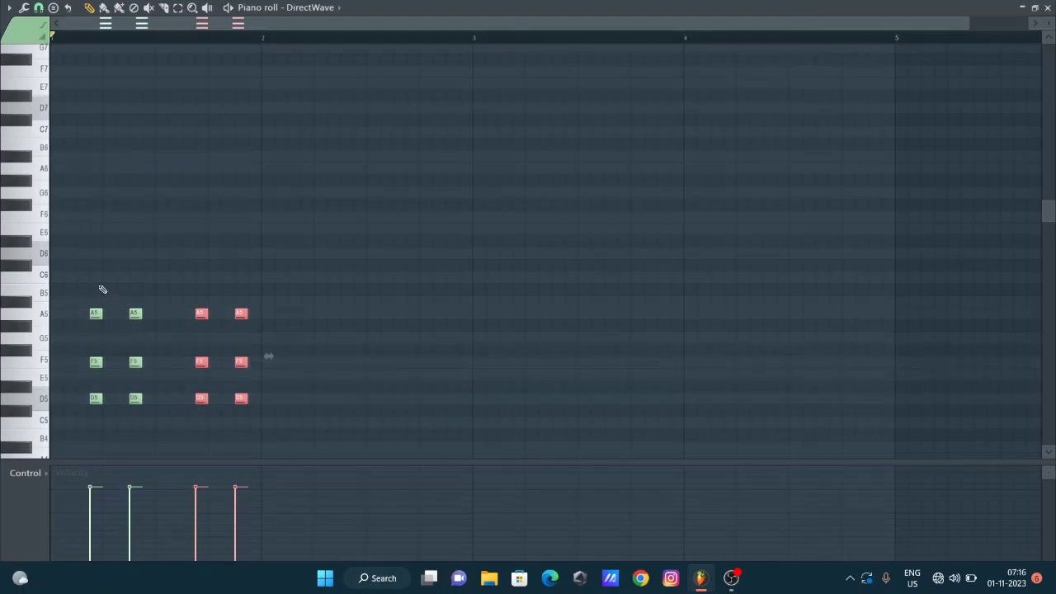
Copy bar 1's four chord stabs to the same steps in bar 2 and change them to C5, E5 and G5
{"action": "left_click_drag", "start_coordinate": [102, 288], "coordinate": [266, 415]}
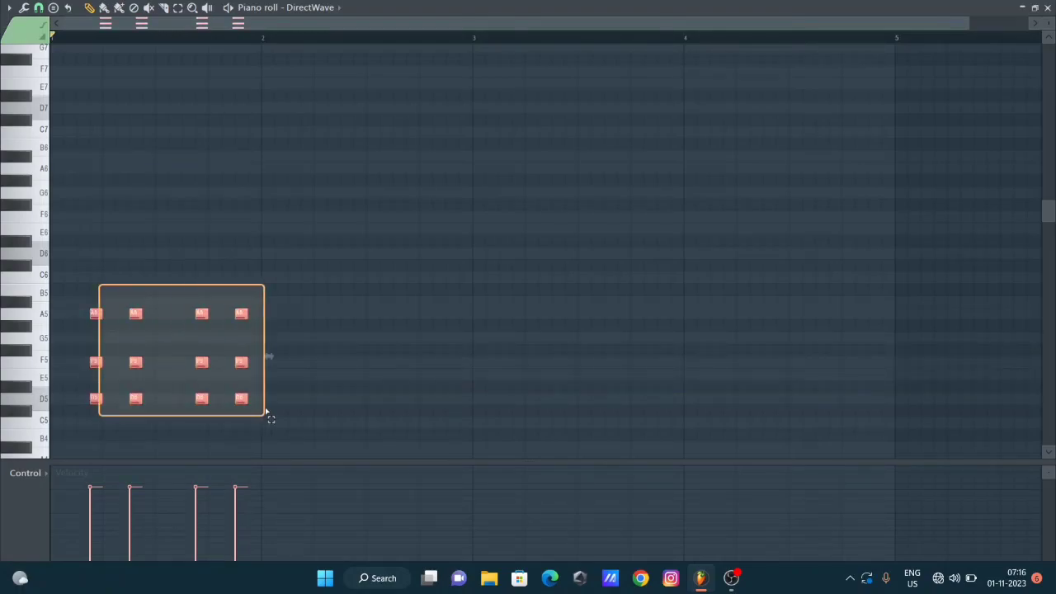
{"action": "key", "text": "ctrl+b"}
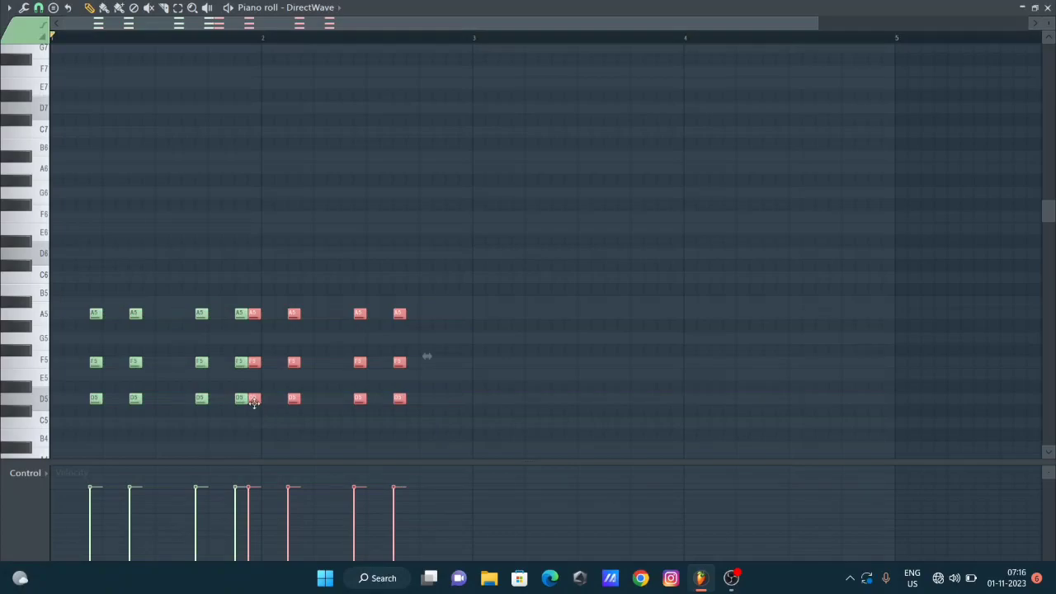
{"action": "left_click_drag", "start_coordinate": [254, 402], "coordinate": [305, 426]}
{"action": "left_click_drag", "start_coordinate": [288, 371], "coordinate": [448, 373]}
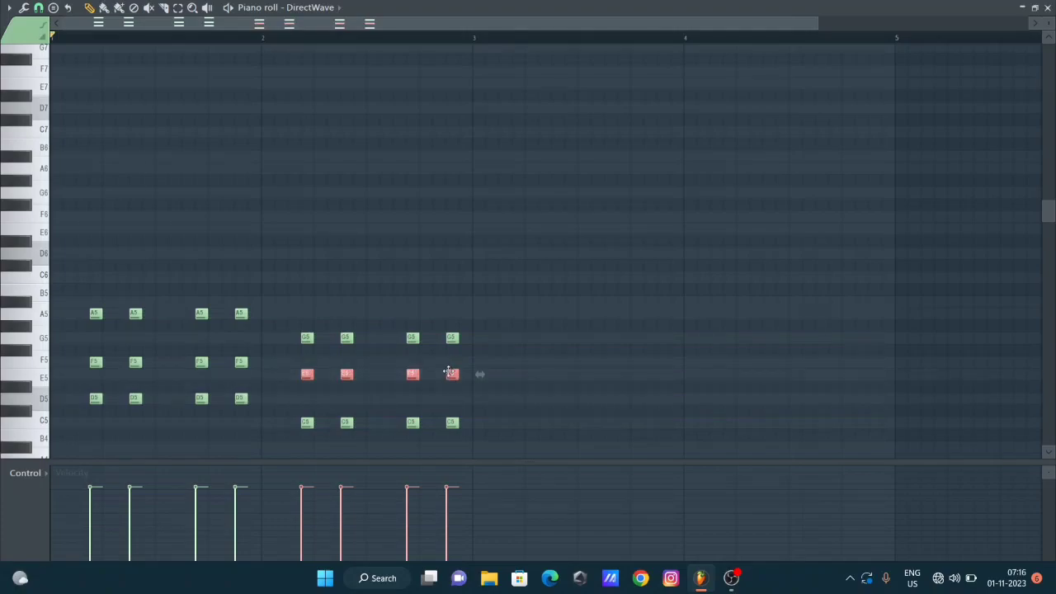
Duplicate all the pluck chords from bars 1 and 2 into bars 3 and 4, keeping the same rhythm
{"action": "left_click_drag", "start_coordinate": [83, 282], "coordinate": [499, 446]}
{"action": "key", "text": "b"}
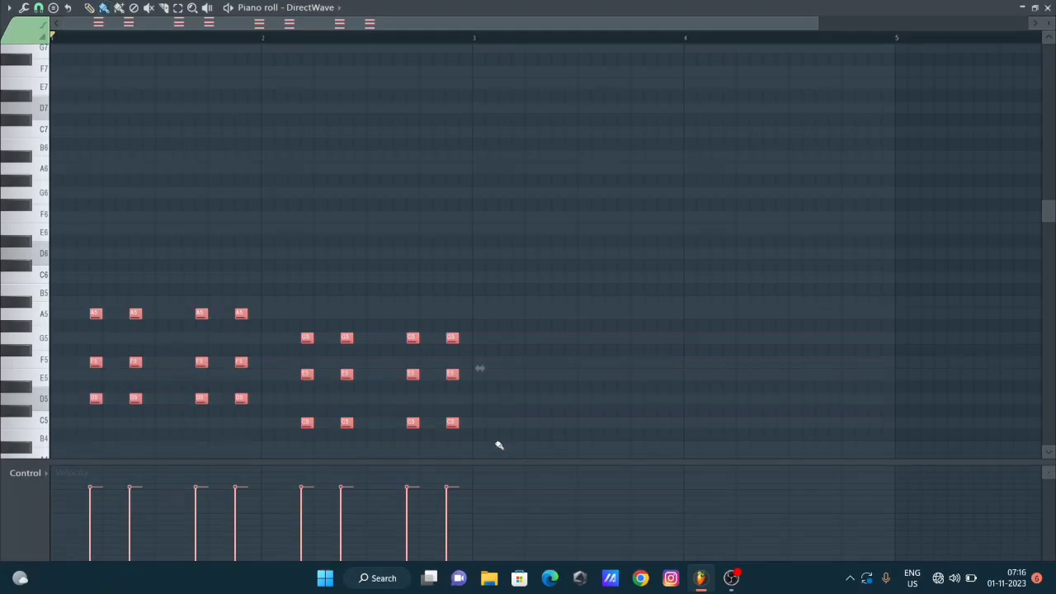
{"action": "key", "text": "ctrl+b"}
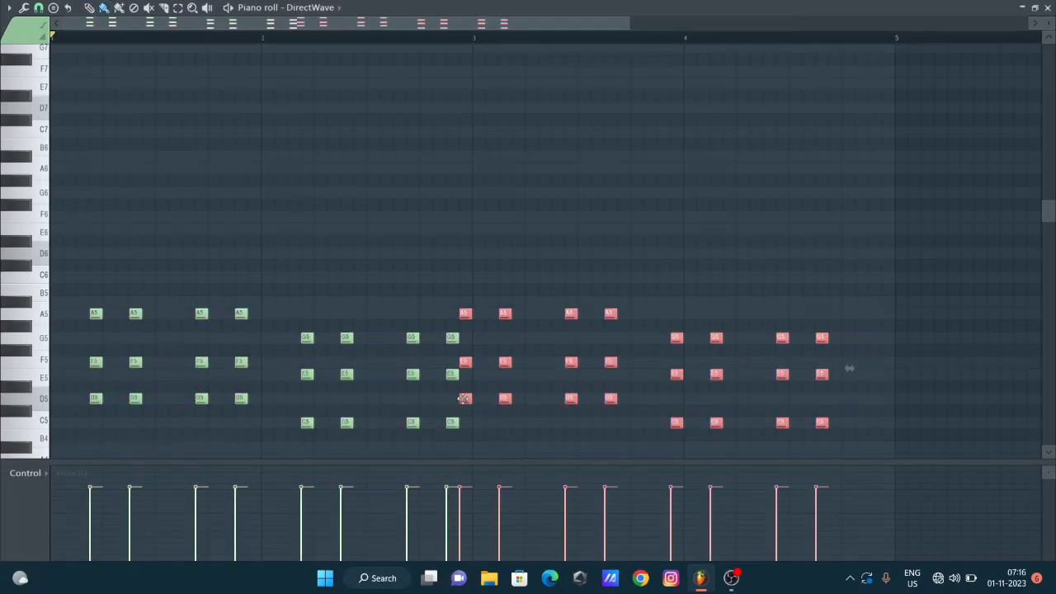
{"action": "left_click_drag", "start_coordinate": [464, 398], "coordinate": [517, 398]}
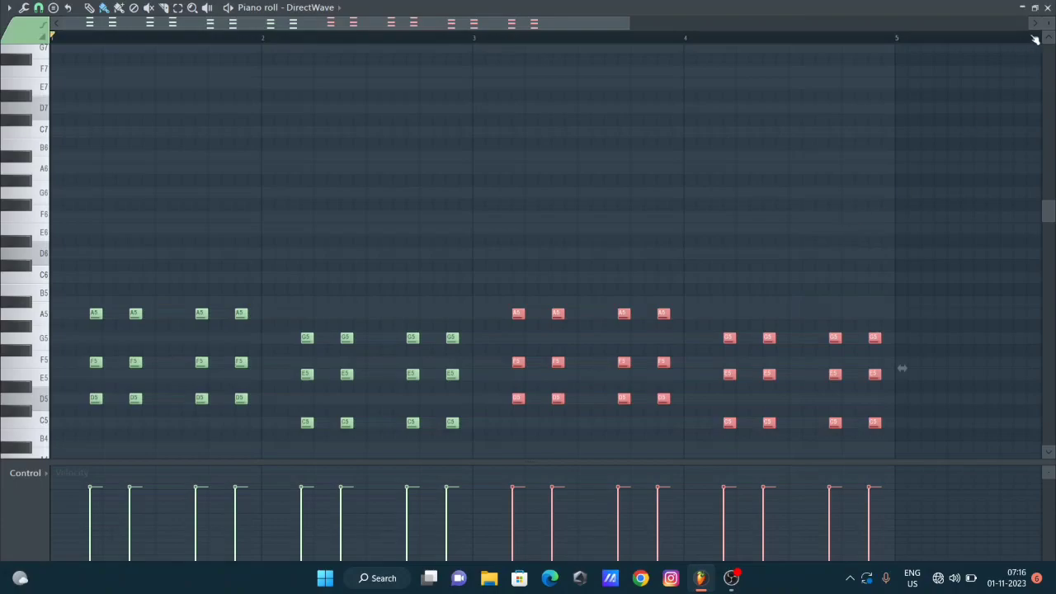
Close the pluck piano roll and play the chord and pluck clips together in song mode
{"action": "left_click", "coordinate": [1047, 6]}
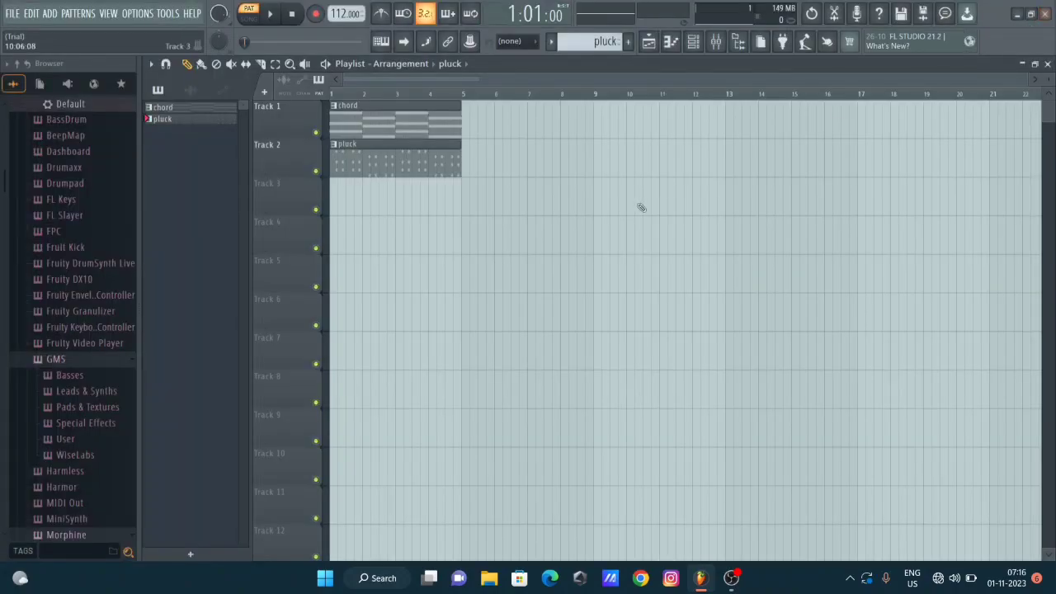
{"action": "left_click", "coordinate": [417, 159]}
{"action": "key", "text": "space"}
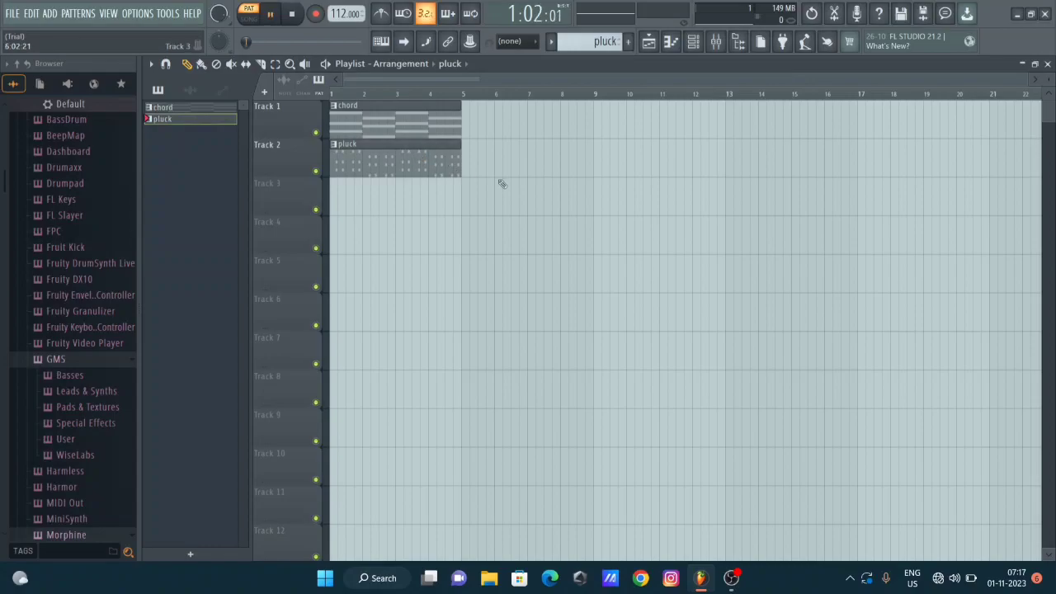
{"action": "left_click", "coordinate": [256, 25]}
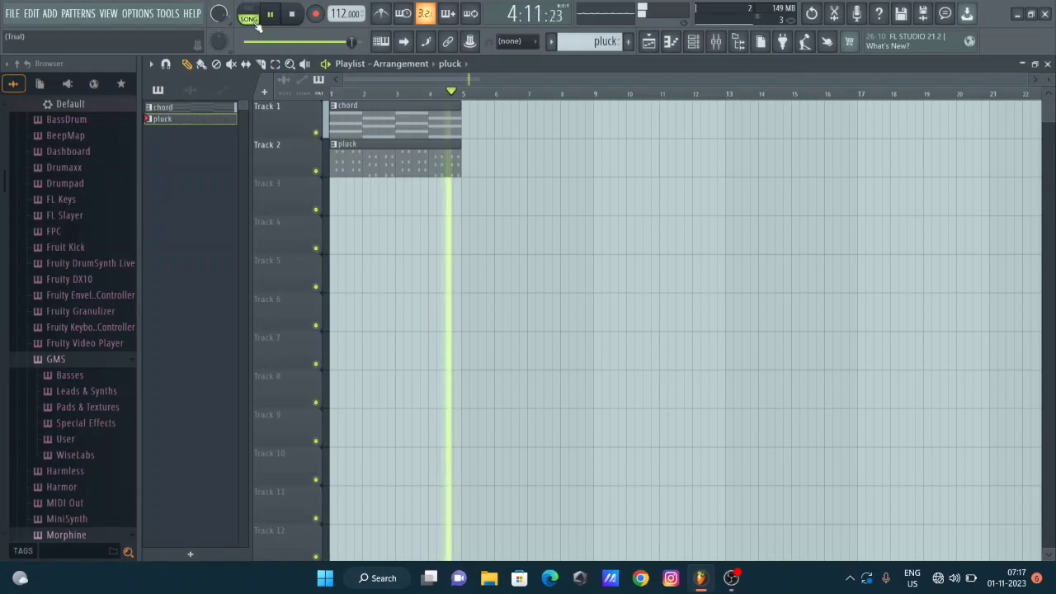
{"action": "key", "text": "space"}
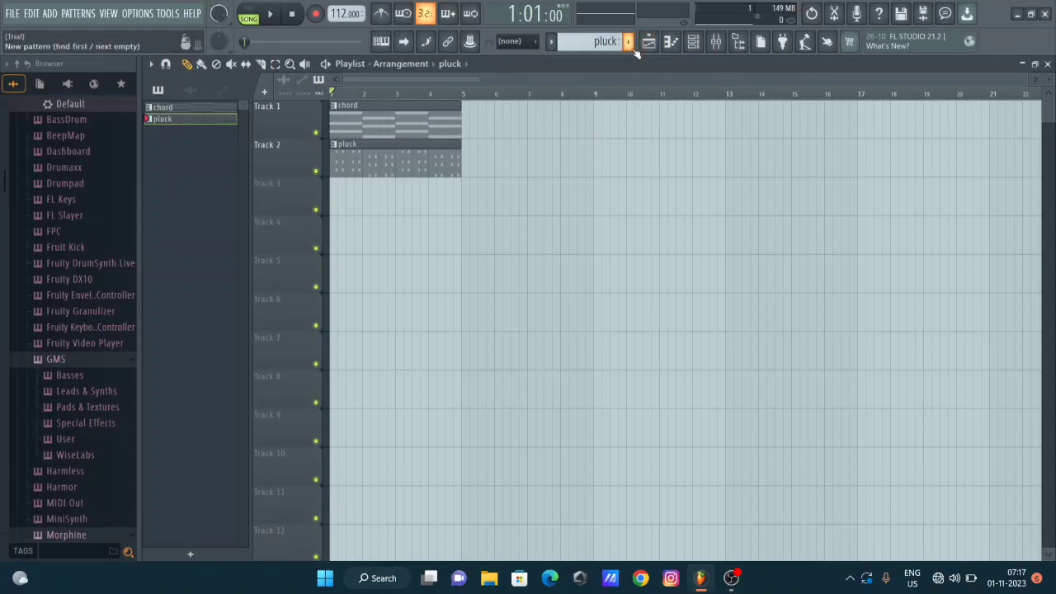
Add an empty Audio Clip channel to the channel rack
{"action": "left_click", "coordinate": [694, 41]}
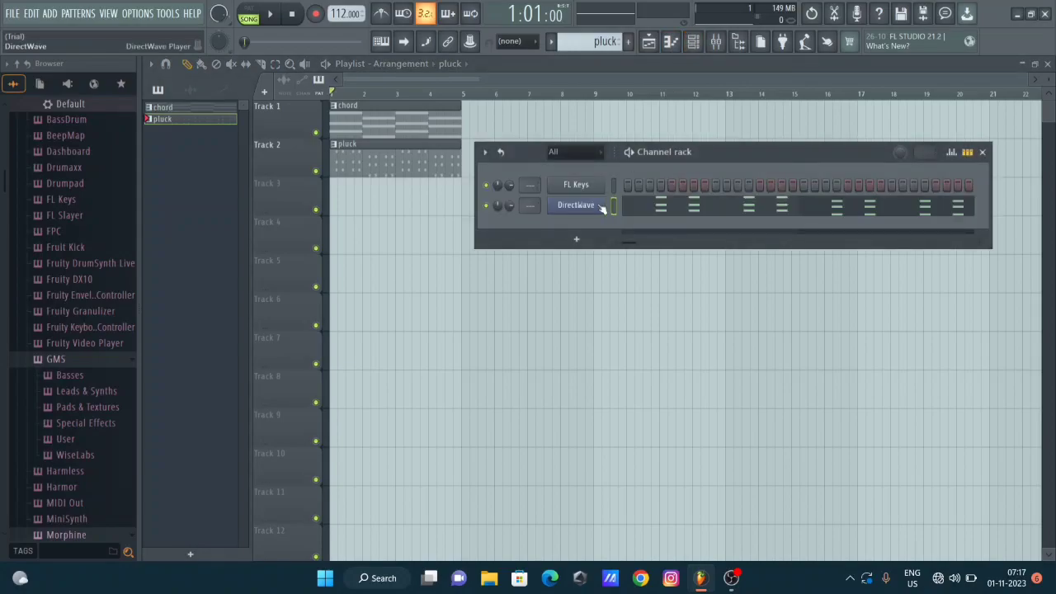
{"action": "left_click", "coordinate": [575, 239]}
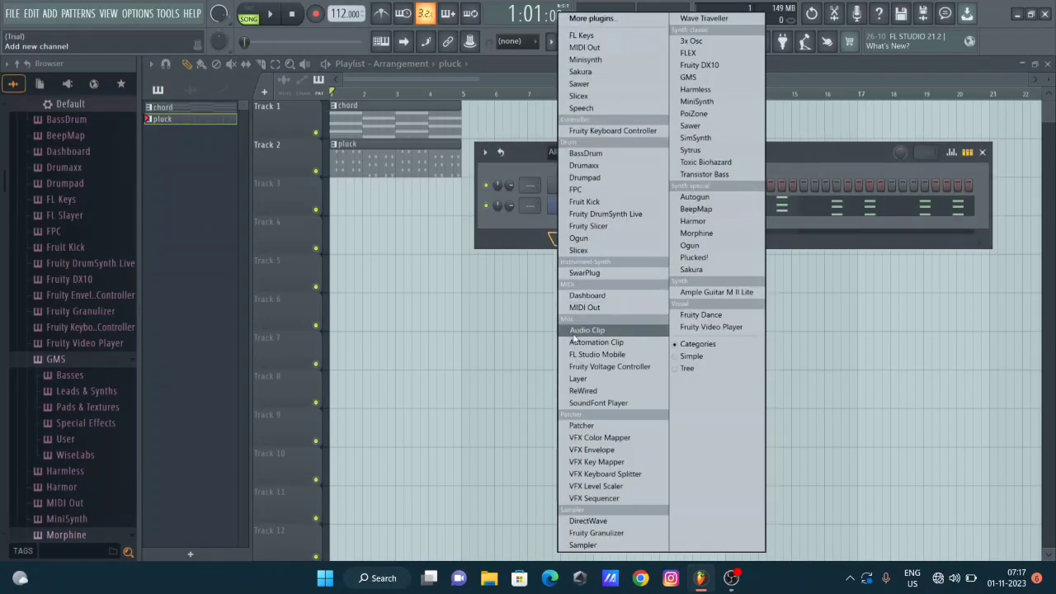
{"action": "left_click", "coordinate": [573, 333]}
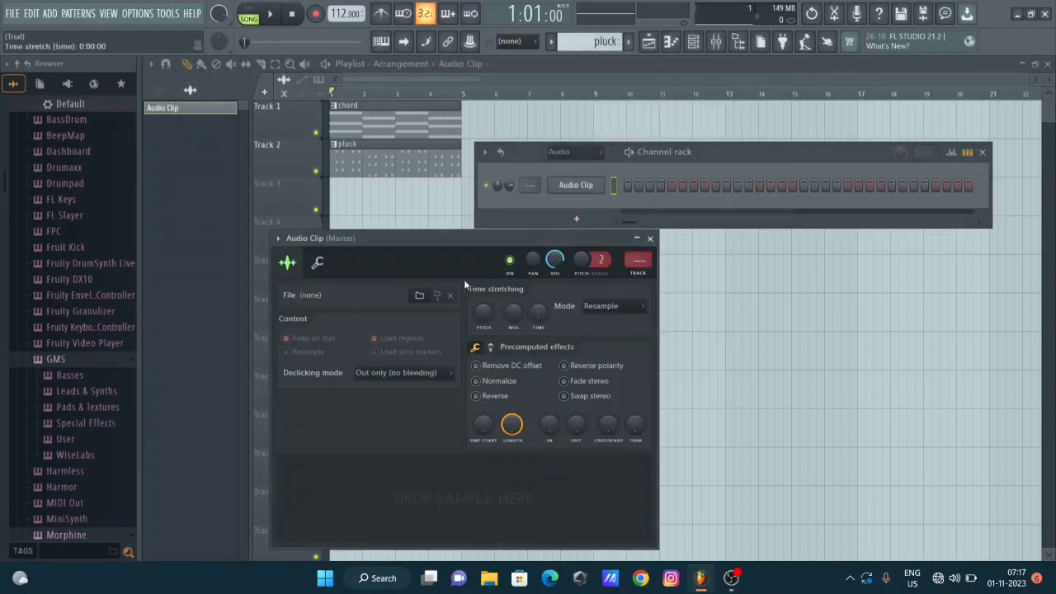
Load the Mahoba Hard Kick sample from the Kick folder of HARYANVI PACK on drive D into the audio clip
{"action": "left_click", "coordinate": [420, 297]}
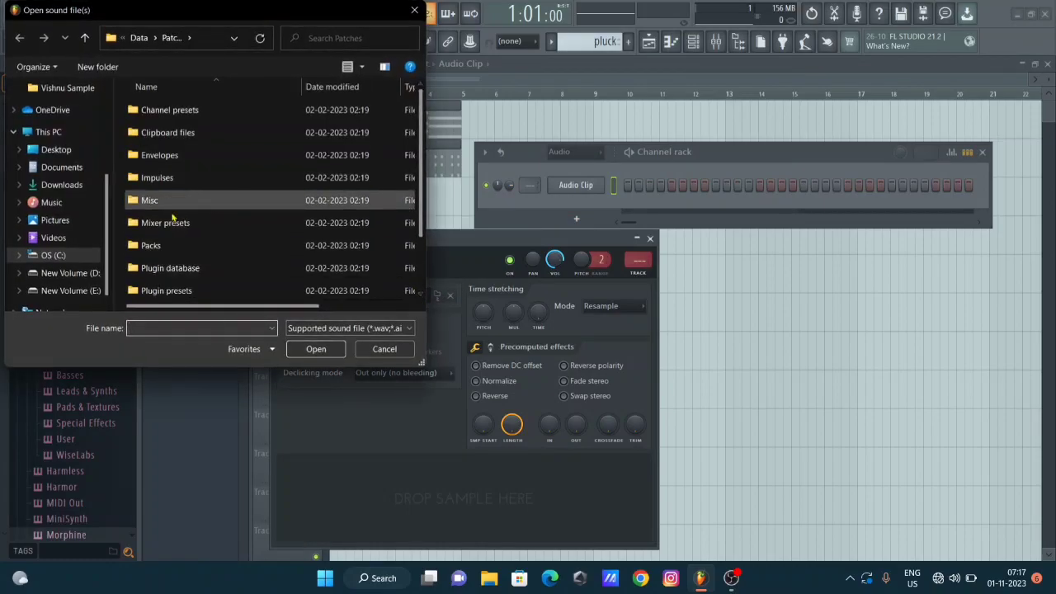
{"action": "left_click", "coordinate": [76, 272]}
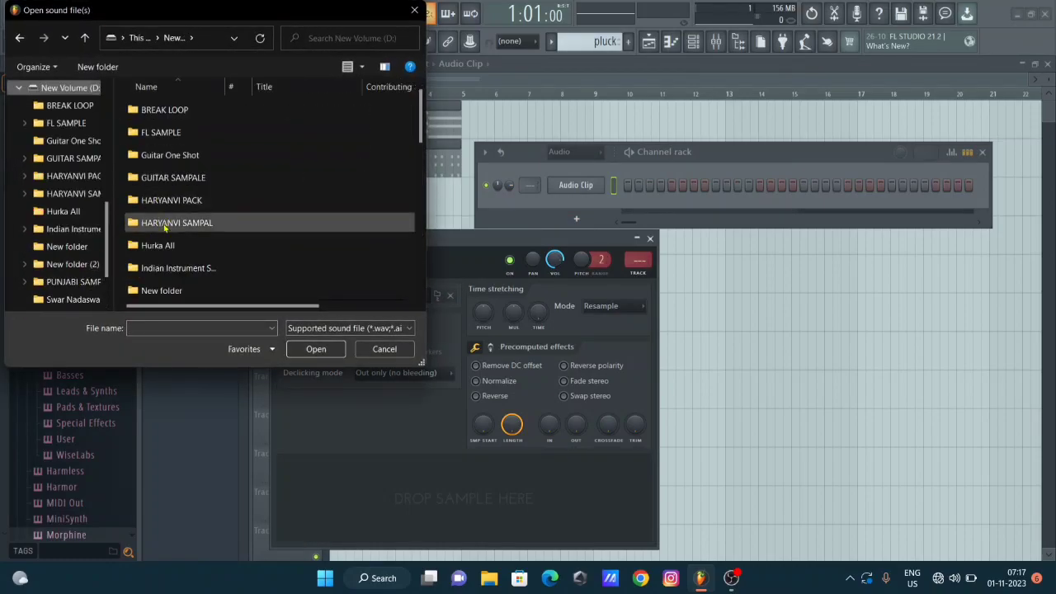
{"action": "double_click", "coordinate": [169, 205]}
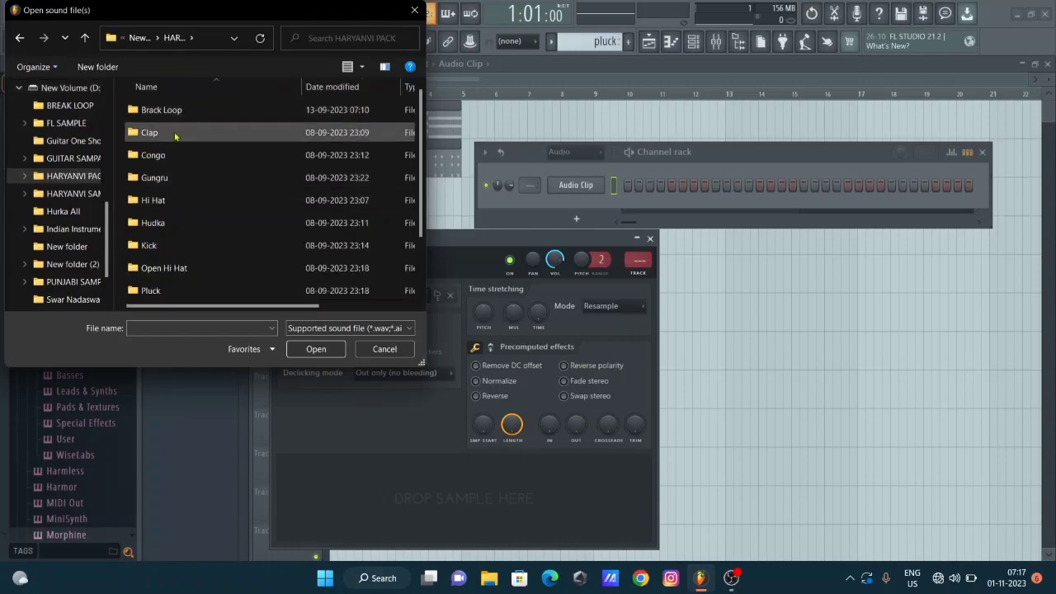
{"action": "double_click", "coordinate": [153, 245]}
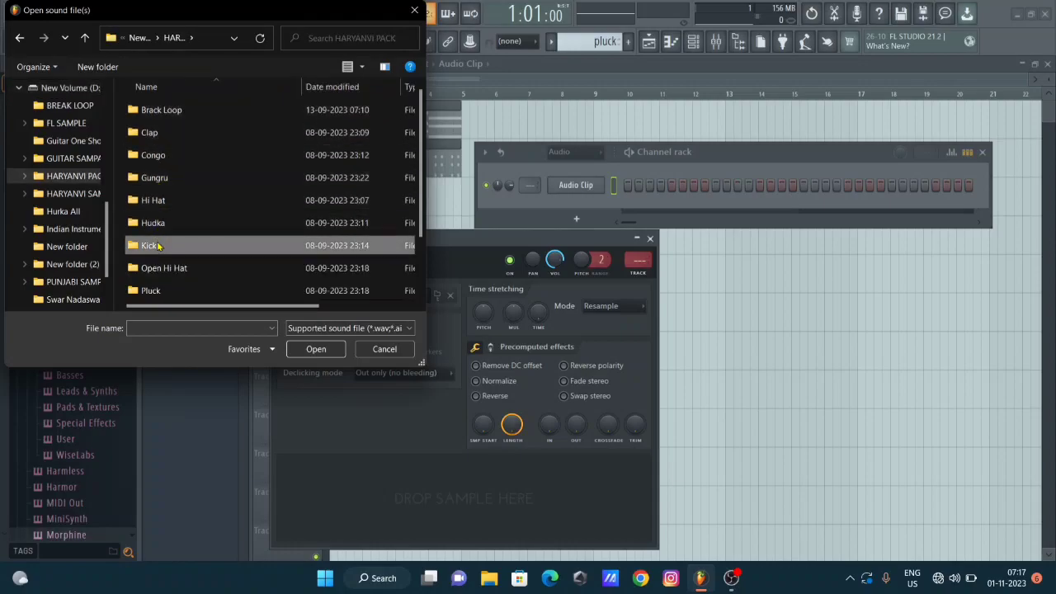
{"action": "left_click", "coordinate": [178, 133]}
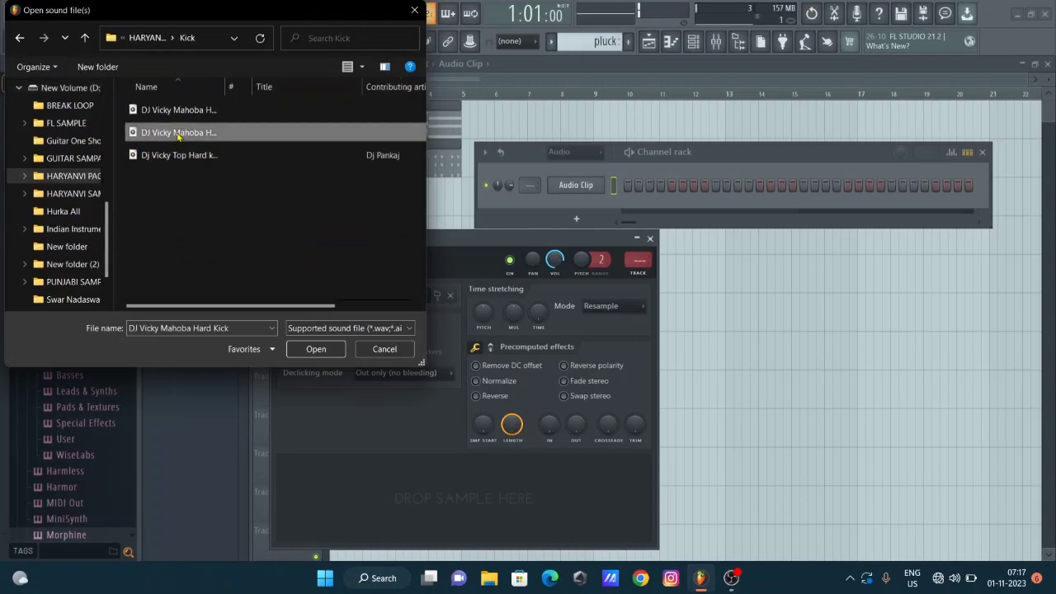
{"action": "left_click", "coordinate": [314, 349]}
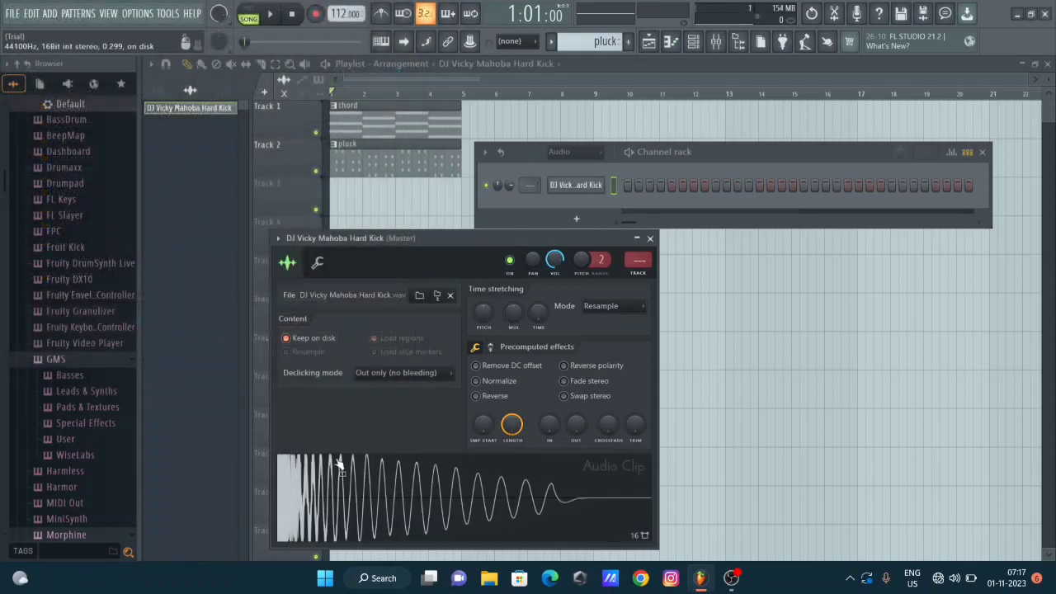
Place the kick sample on Track 3 of the playlist and align it with the start of bar 1
{"action": "left_click_drag", "start_coordinate": [338, 467], "coordinate": [375, 206]}
{"action": "scroll", "coordinate": [376, 206], "scroll_direction": "up", "scroll_amount": 3}
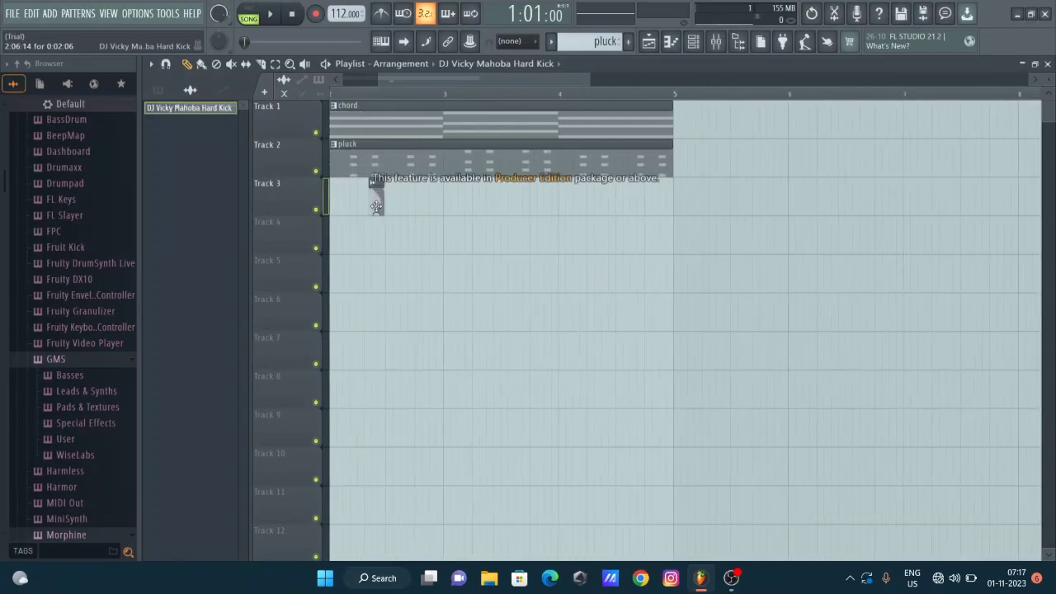
{"action": "scroll", "coordinate": [375, 206], "scroll_direction": "up", "scroll_amount": 1}
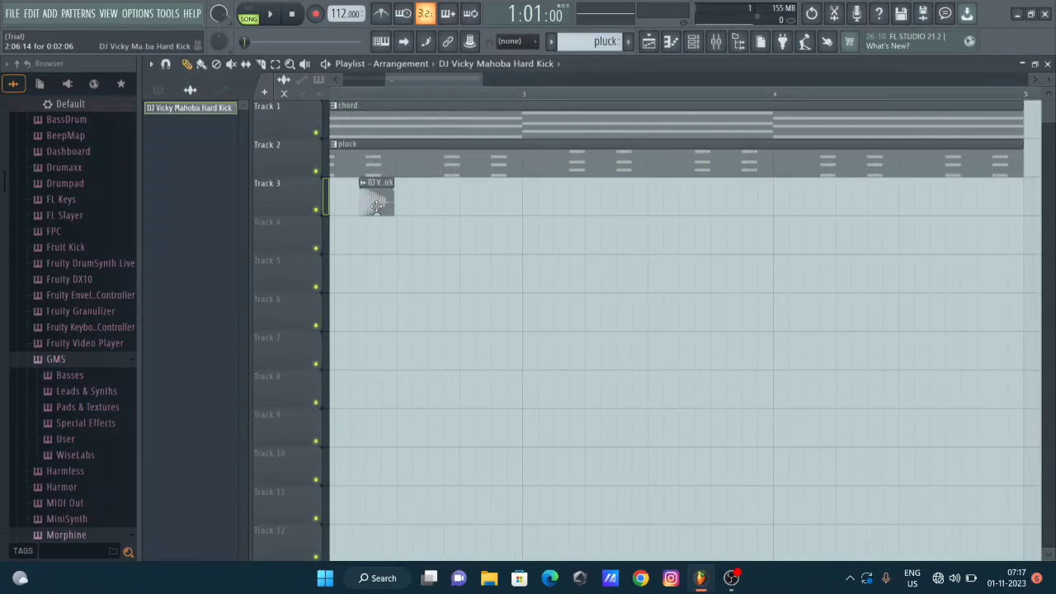
{"action": "left_click_drag", "start_coordinate": [383, 201], "coordinate": [302, 207]}
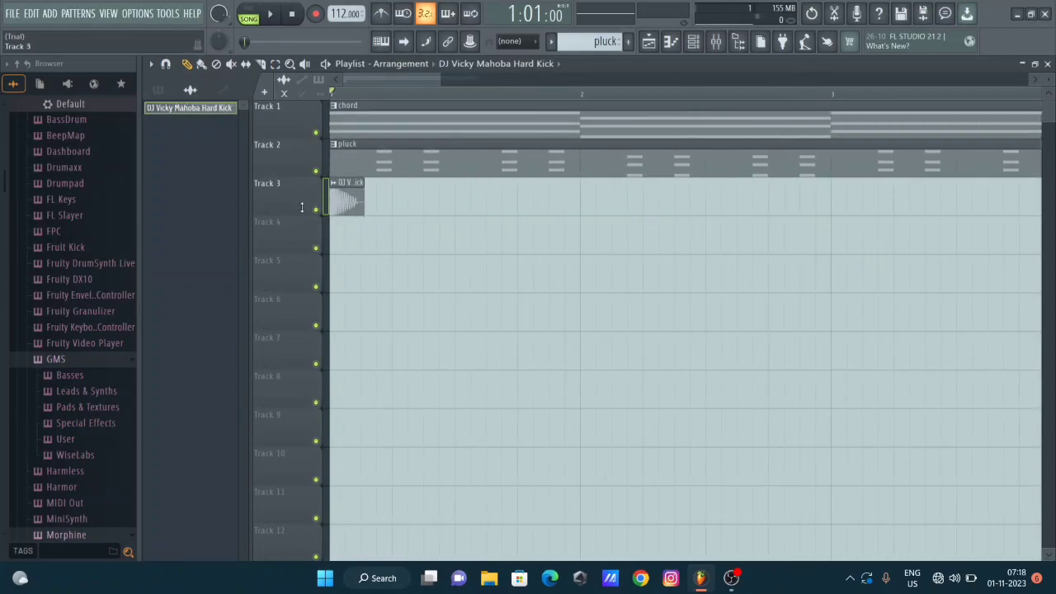
Extend the kick clip on Track 3 to exactly one beat, a length of 0:04:00
{"action": "scroll", "coordinate": [420, 214], "scroll_direction": "down", "scroll_amount": 1}
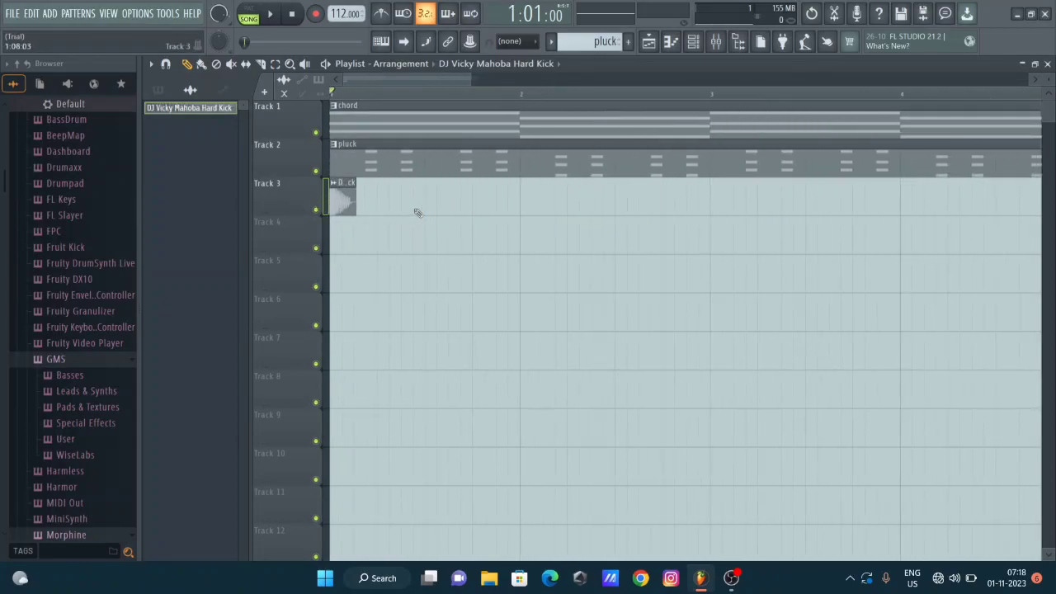
{"action": "left_click_drag", "start_coordinate": [358, 181], "coordinate": [379, 182]}
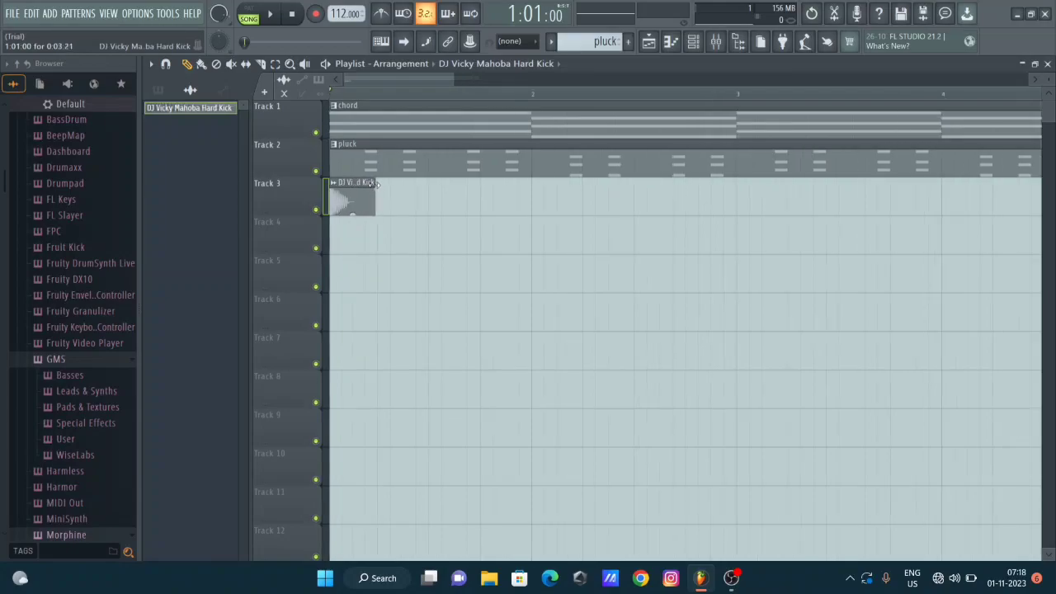
{"action": "left_click_drag", "start_coordinate": [380, 182], "coordinate": [386, 183]}
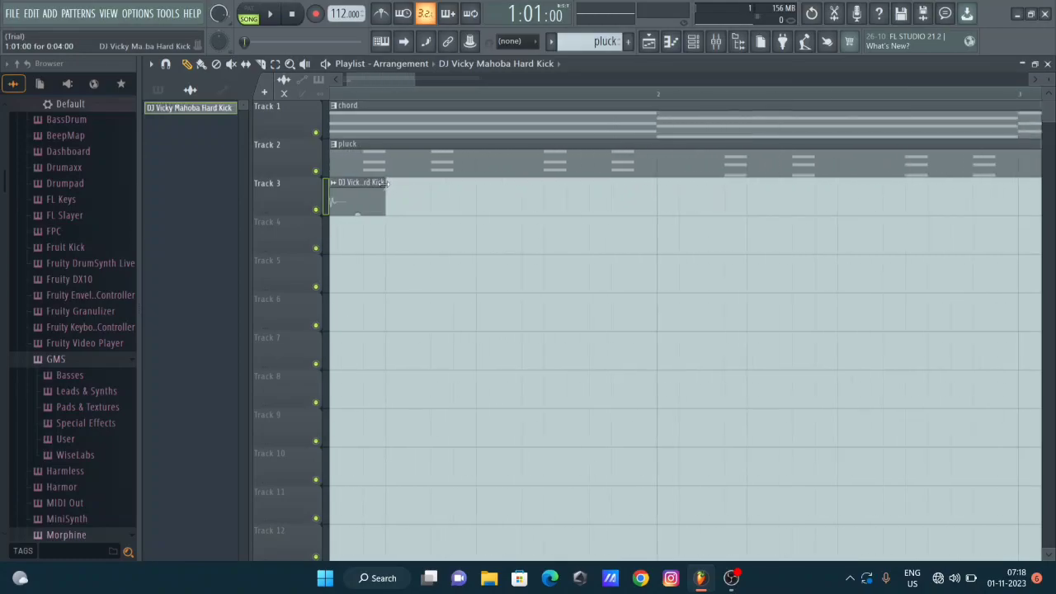
Duplicate the one-beat kick clip along Track 3 to fill bars 1 to 4, and play the arrangement
{"action": "scroll", "coordinate": [386, 183], "scroll_direction": "down", "scroll_amount": 3}
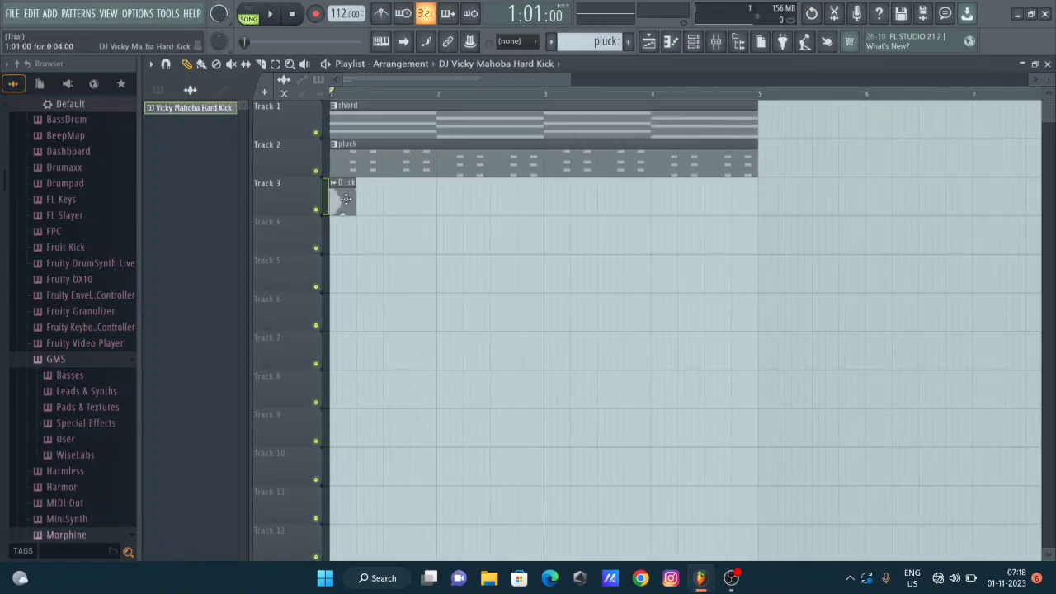
{"action": "left_click", "coordinate": [346, 198]}
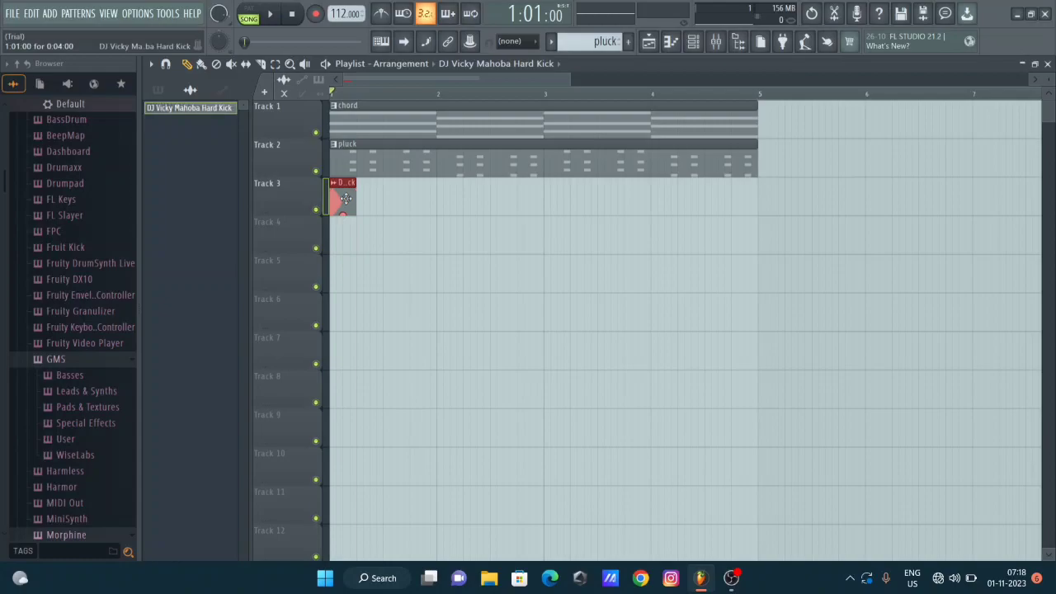
{"action": "key", "text": "ctrl+b"}
{"action": "key", "text": "ctrl+b"}
{"action": "key", "text": "ctrl+b"}
{"action": "key", "text": "ctrl+b"}
{"action": "key", "text": "ctrl+b"}
{"action": "key", "text": "ctrl+b"}
{"action": "key", "text": "ctrl+b"}
{"action": "key", "text": "ctrl+b"}
{"action": "key", "text": "ctrl+b"}
{"action": "key", "text": "ctrl+b"}
{"action": "key", "text": "ctrl+b"}
{"action": "key", "text": "ctrl+b"}
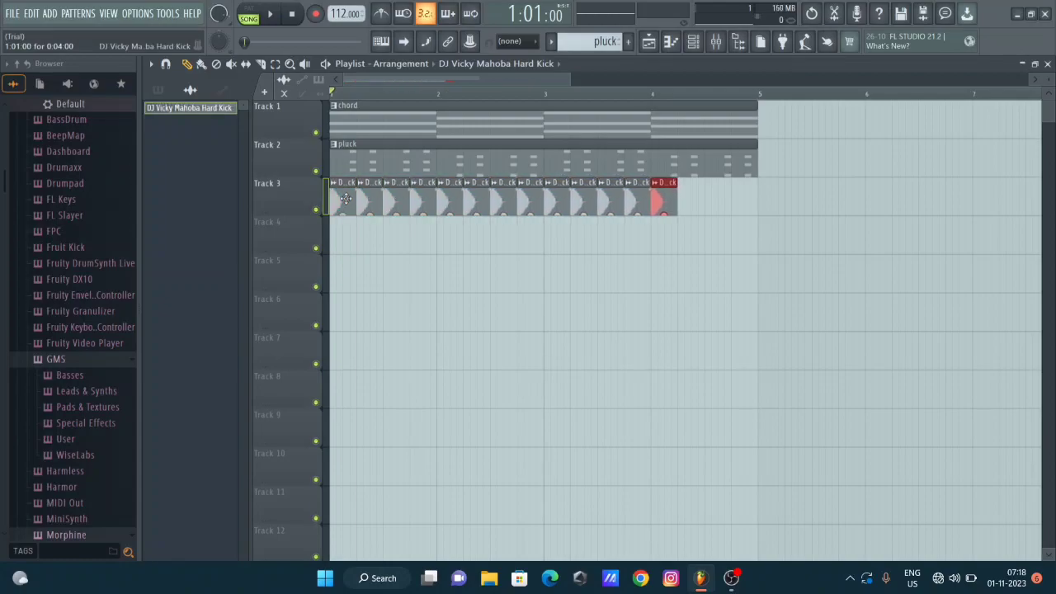
{"action": "key", "text": "ctrl+b"}
{"action": "key", "text": "ctrl+b"}
{"action": "key", "text": "ctrl+b"}
{"action": "left_click", "coordinate": [381, 261]}
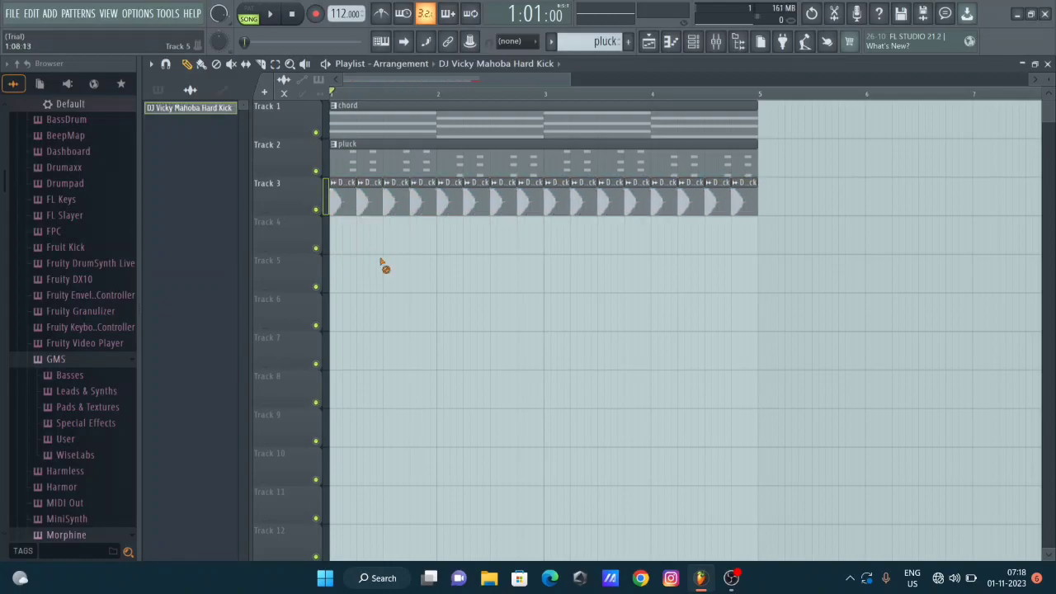
{"action": "key", "text": "space"}
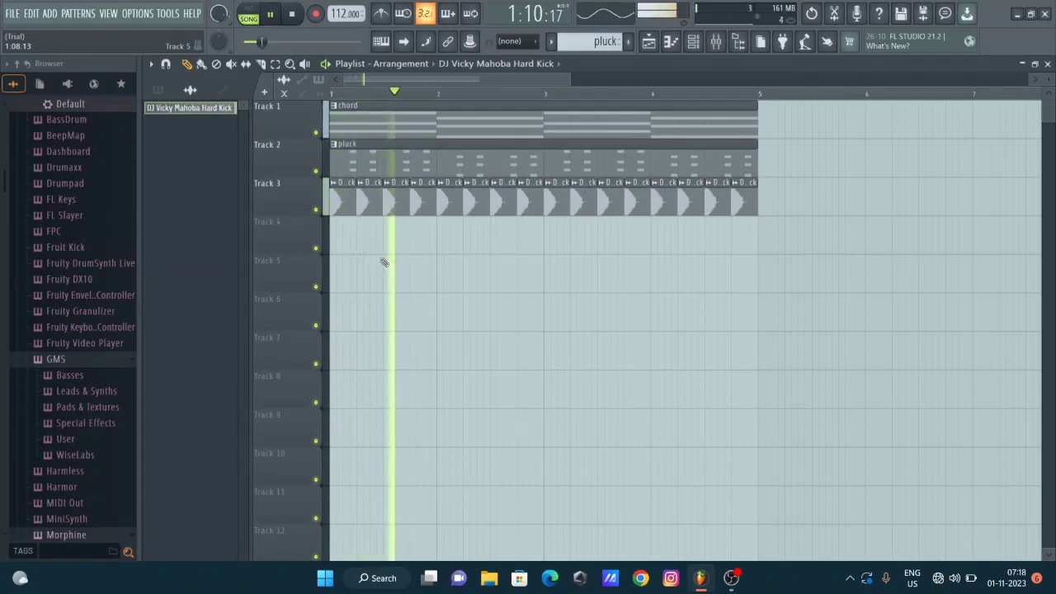